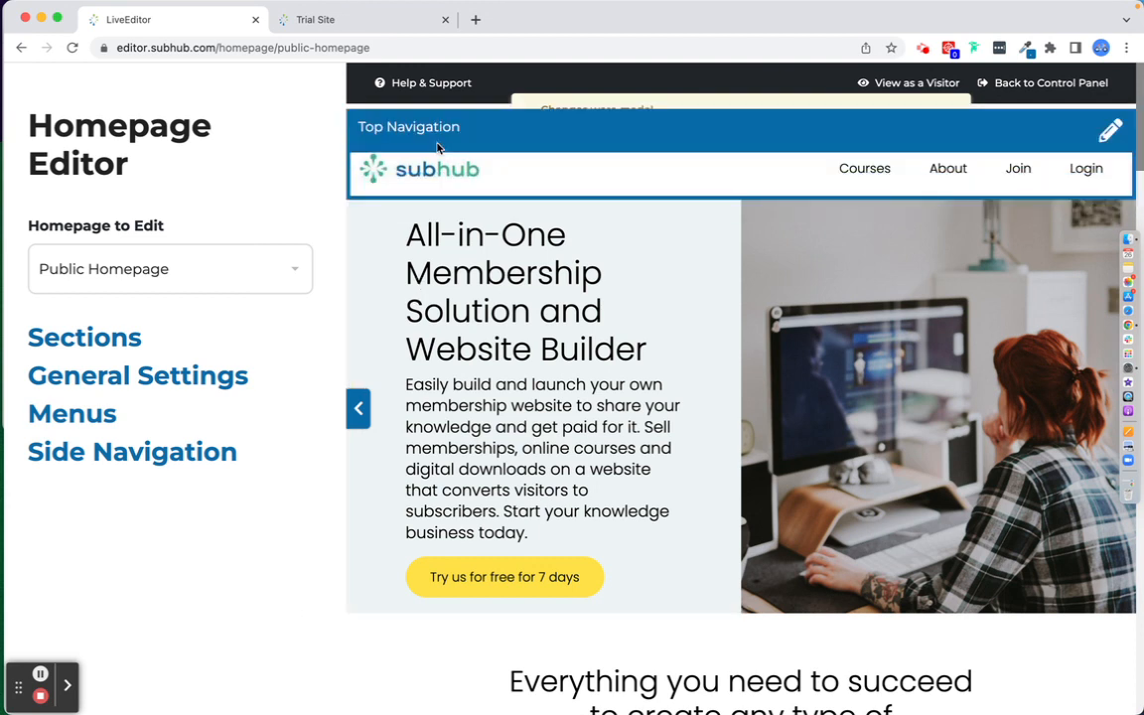
pyautogui.scroll(-15, 636, 377)
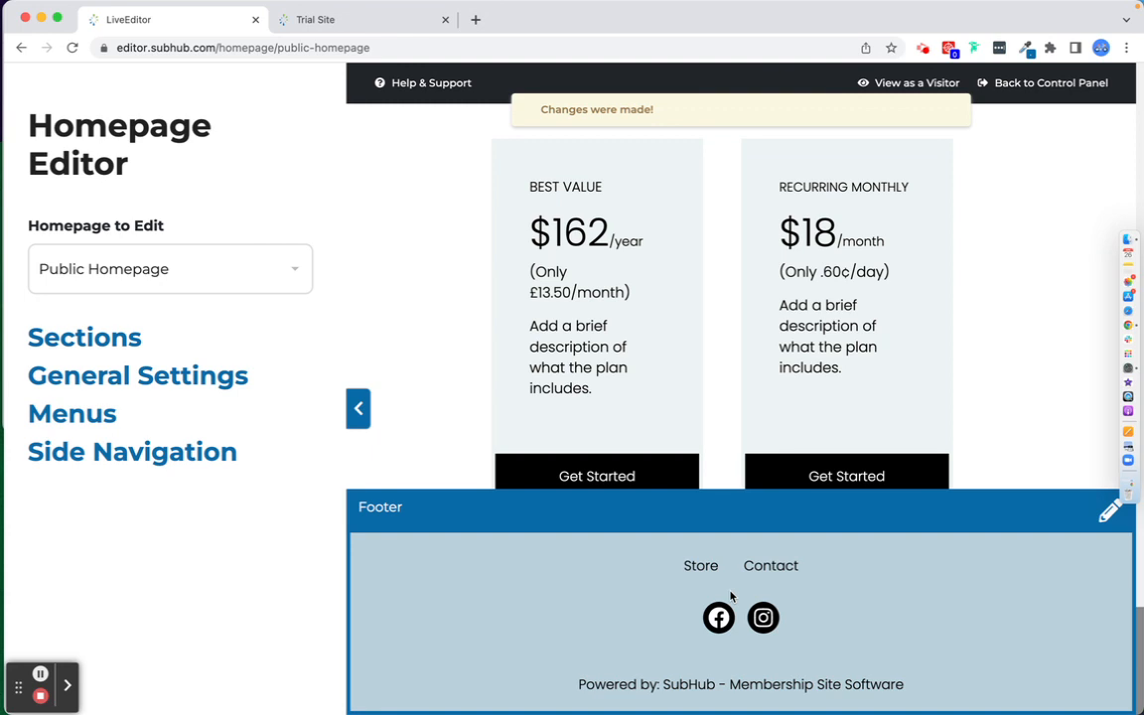
pyautogui.scroll(20, 446, 343)
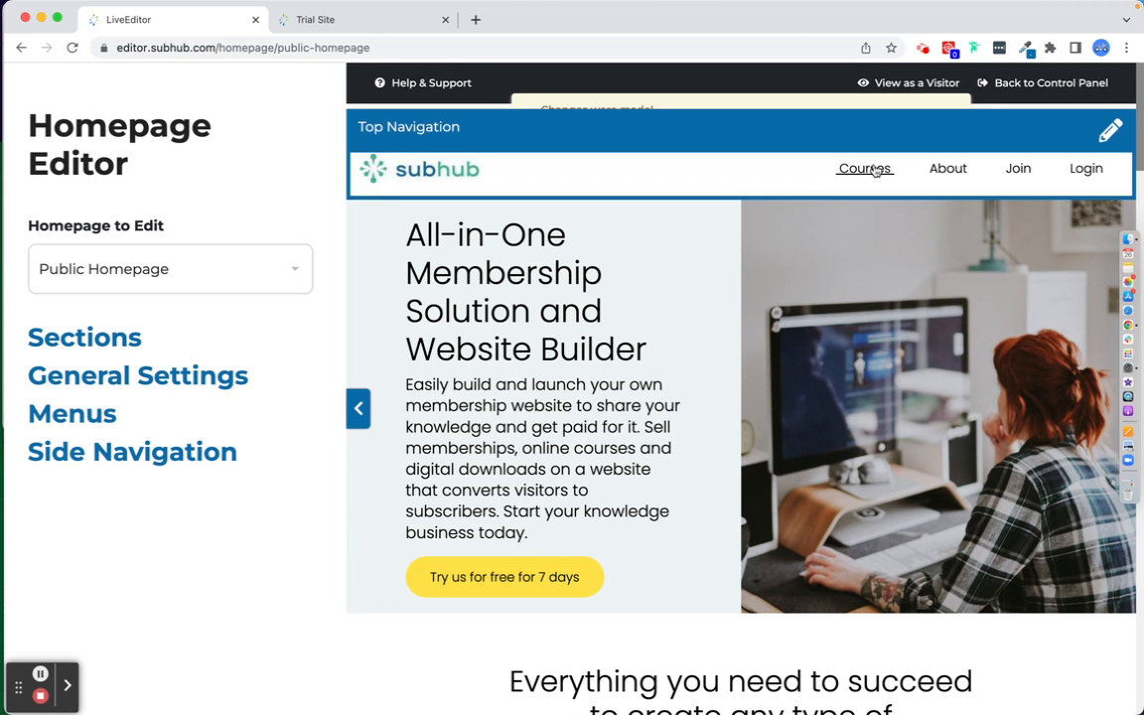
# Open the Blog category's page from the site's category list and copy its /categories/20170419_1 path
pyautogui.click(387, 21)
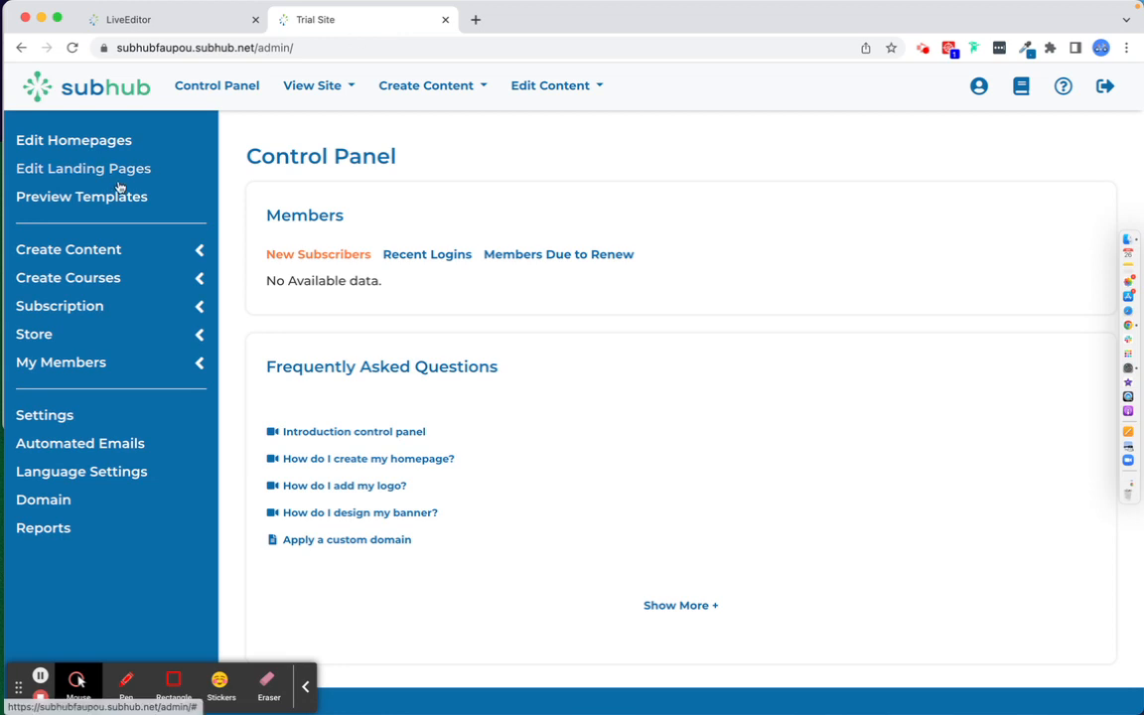
pyautogui.click(103, 249)
pyautogui.click(91, 309)
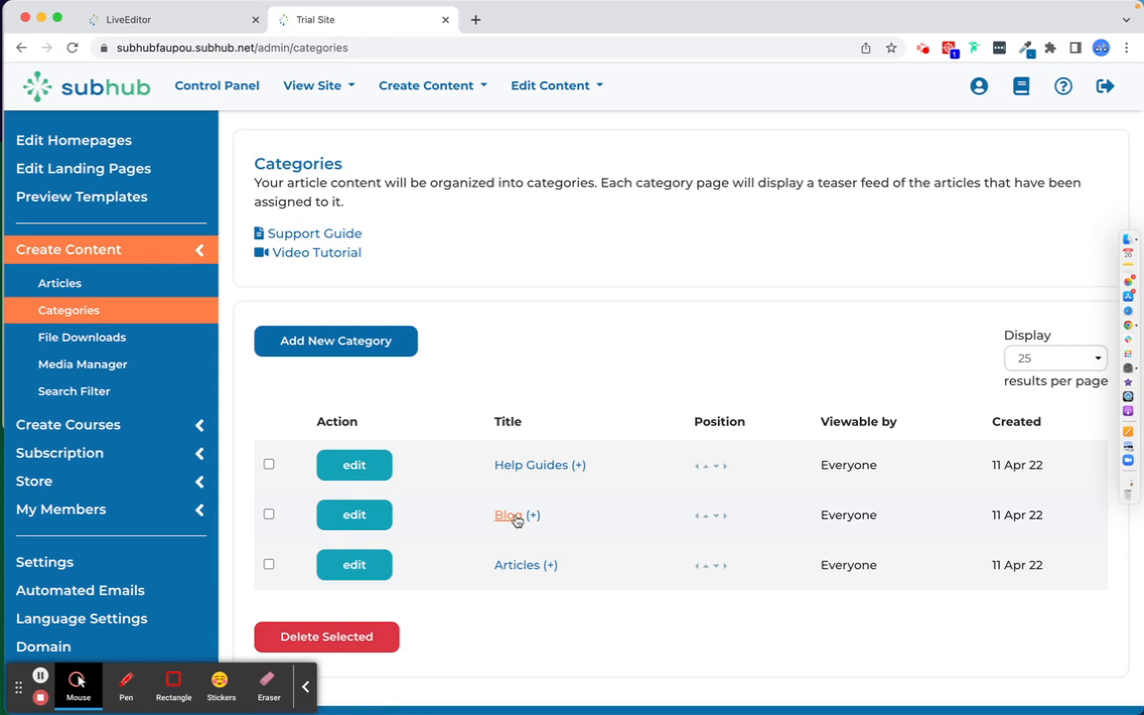
pyautogui.click(515, 515)
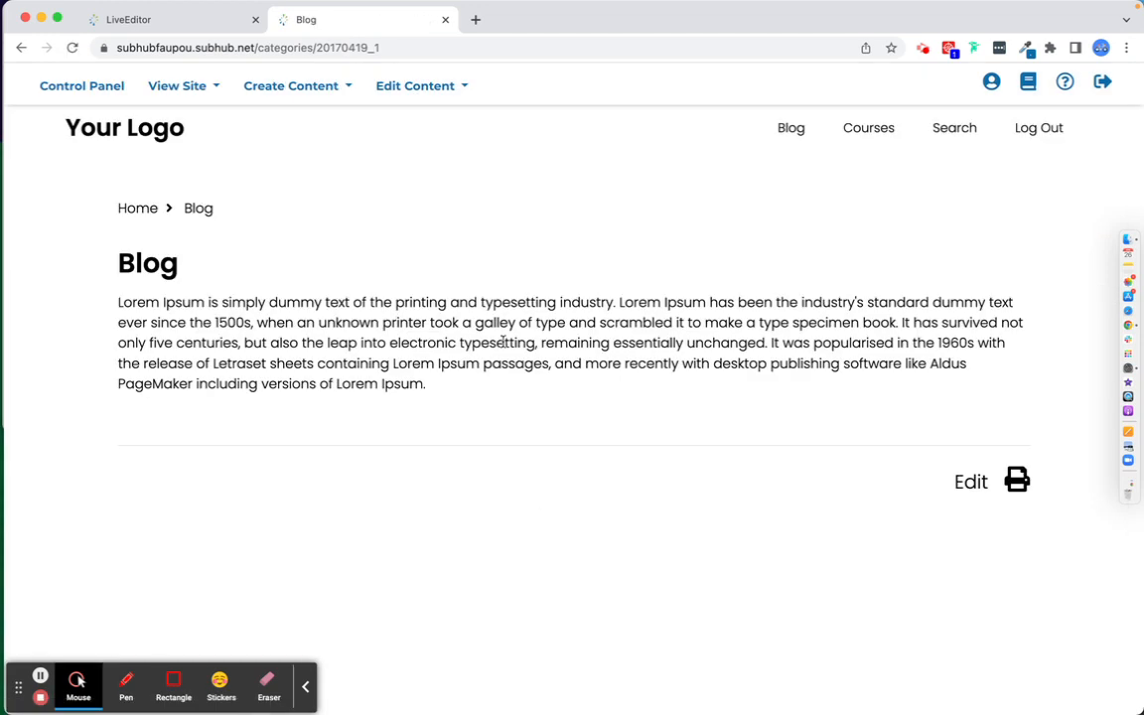
pyautogui.moveTo(256, 48); pyautogui.dragTo(421, 49)
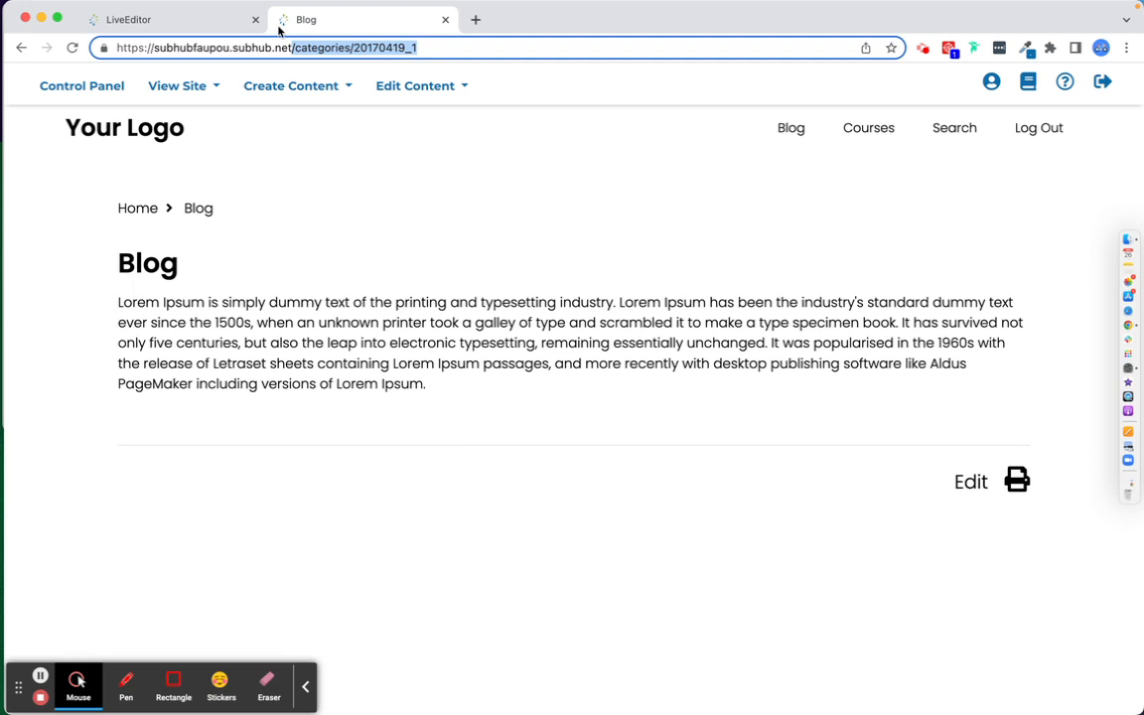
# Return to the homepage editor and start a new navigation item in the Public Homepage's top menu
pyautogui.click(202, 20)
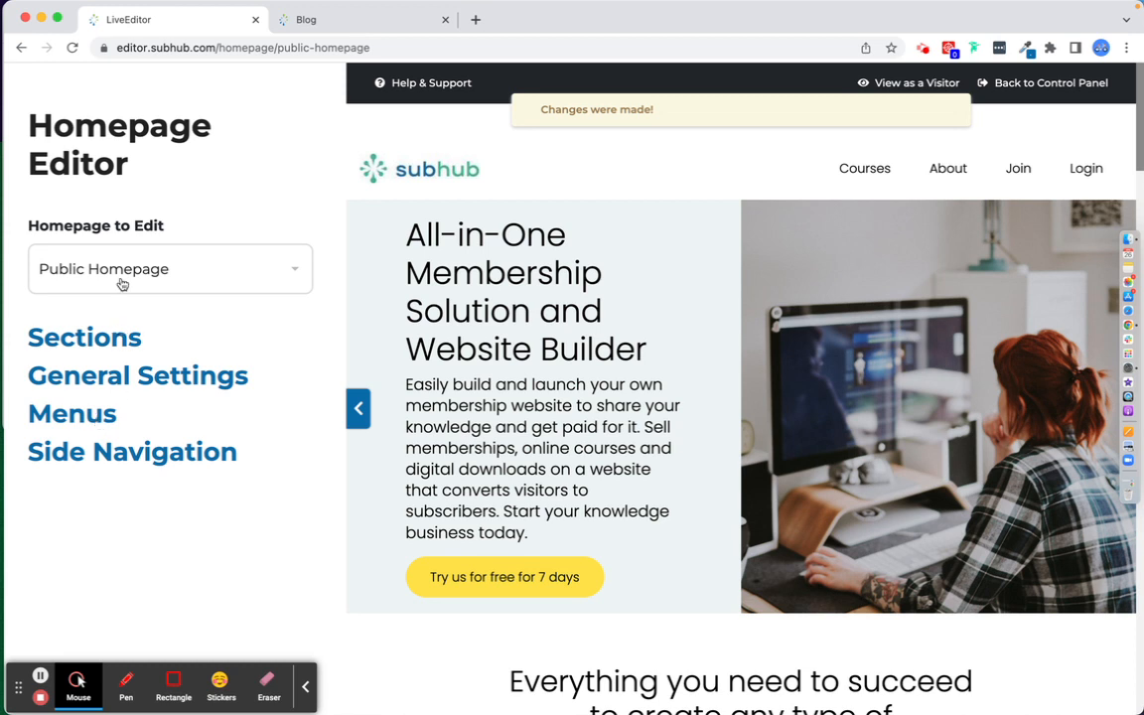
pyautogui.click(95, 417)
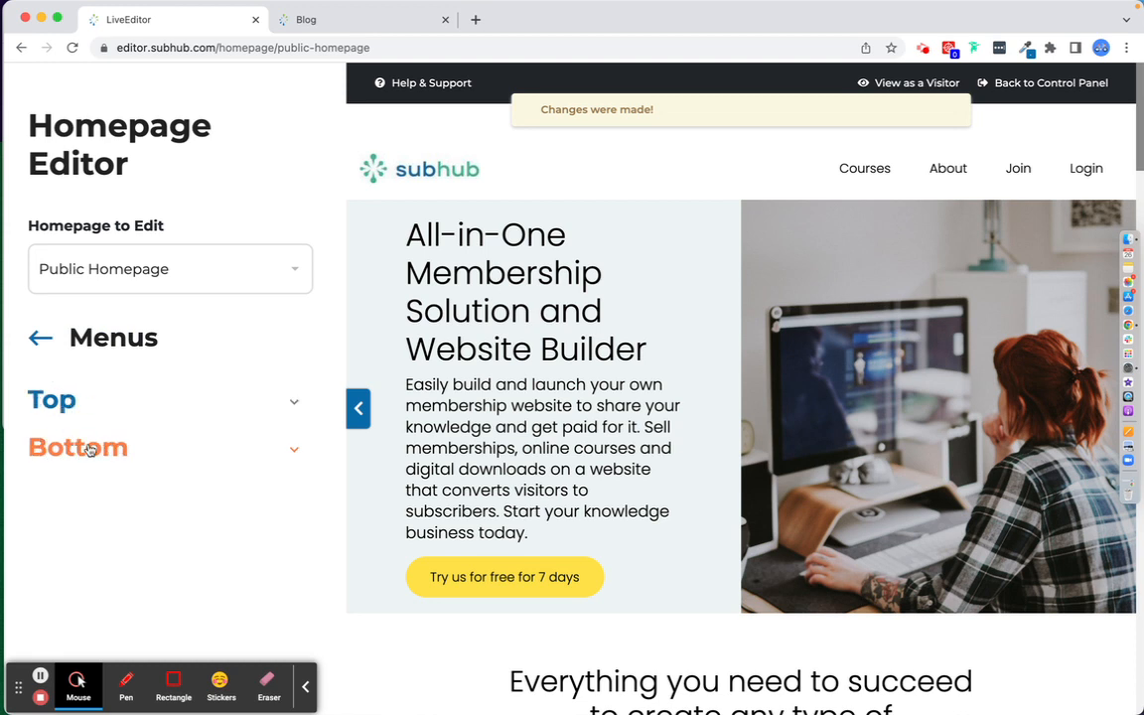
pyautogui.click(69, 407)
pyautogui.scroll(-3, 177, 430)
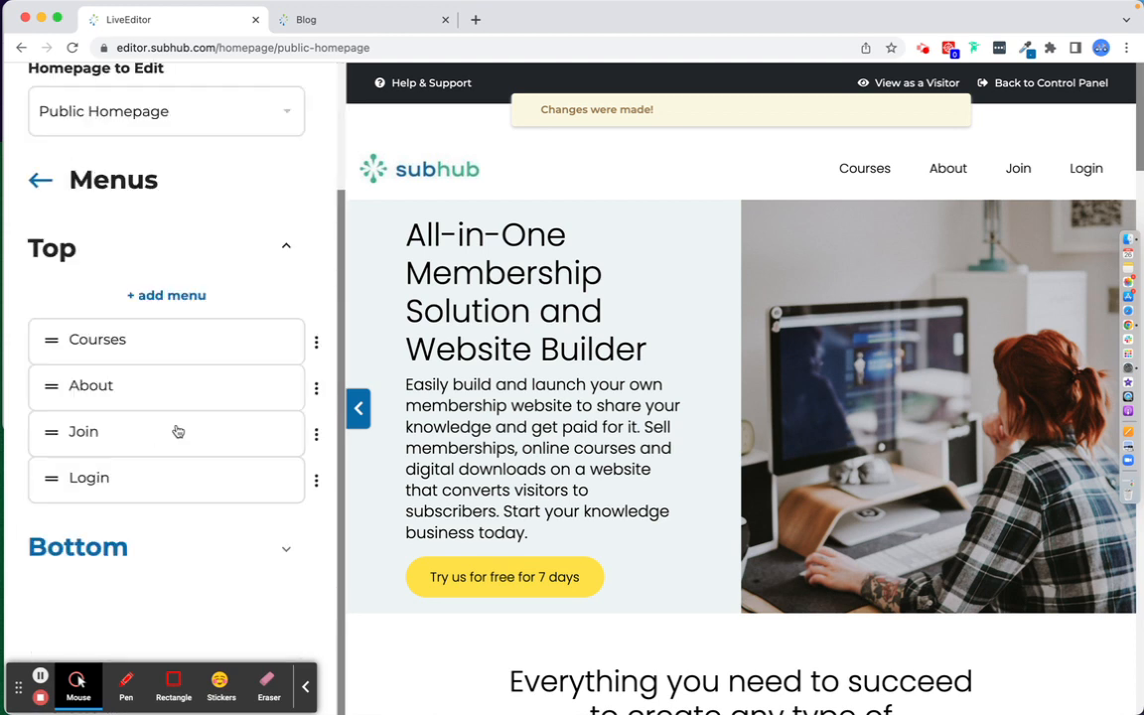
pyautogui.click(184, 300)
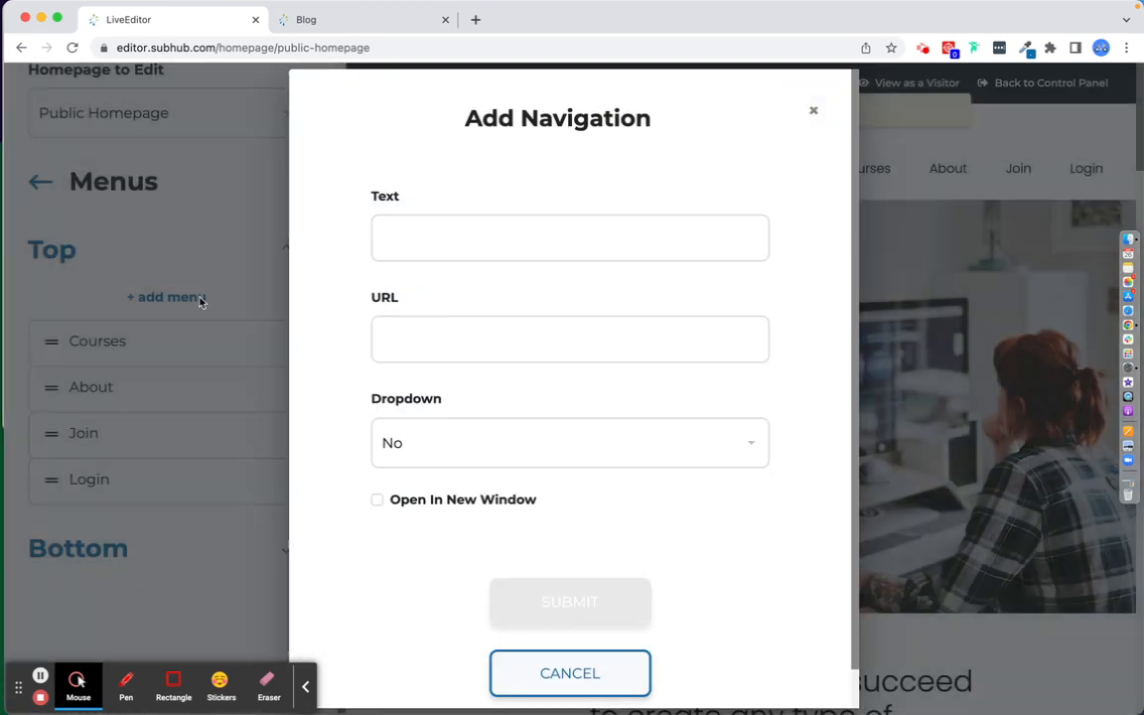
# Add a Blog item linking to /categories/20170419_1 with Dropdown set to Yes, and place it directly after Courses
pyautogui.click(426, 342)
pyautogui.write('/categories/20170419_1')
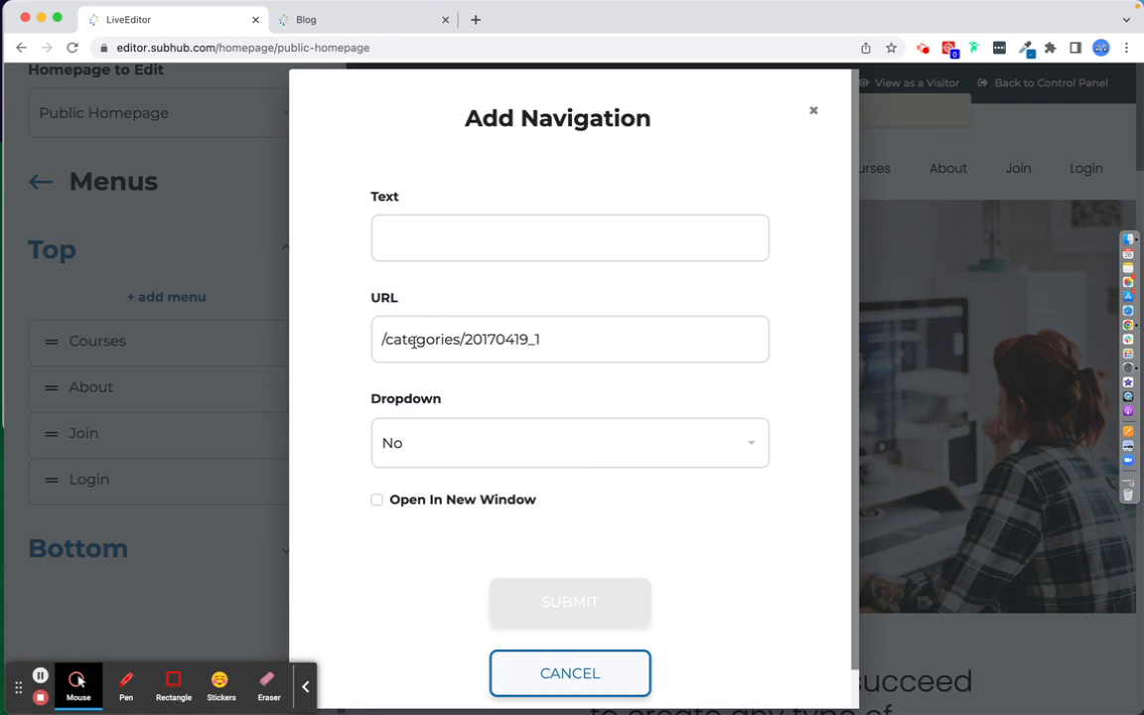
pyautogui.moveTo(556, 336); pyautogui.dragTo(354, 339)
pyautogui.press('super+c')
pyautogui.click(402, 232)
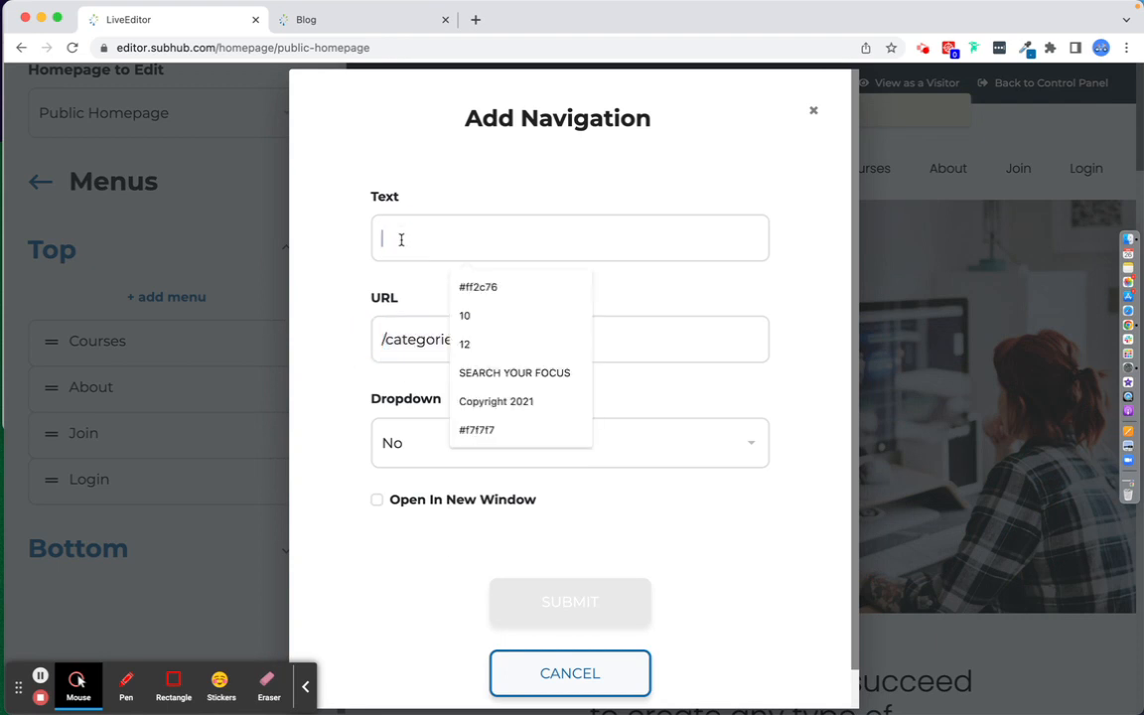
pyautogui.write('Blog')
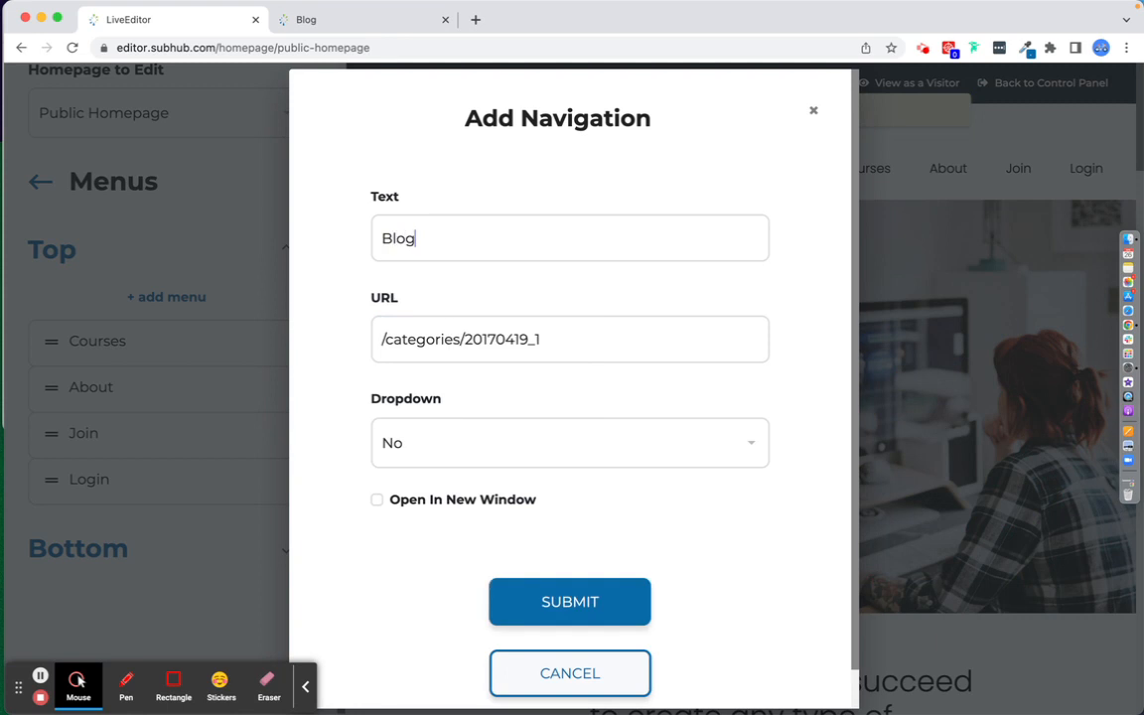
pyautogui.click(423, 444)
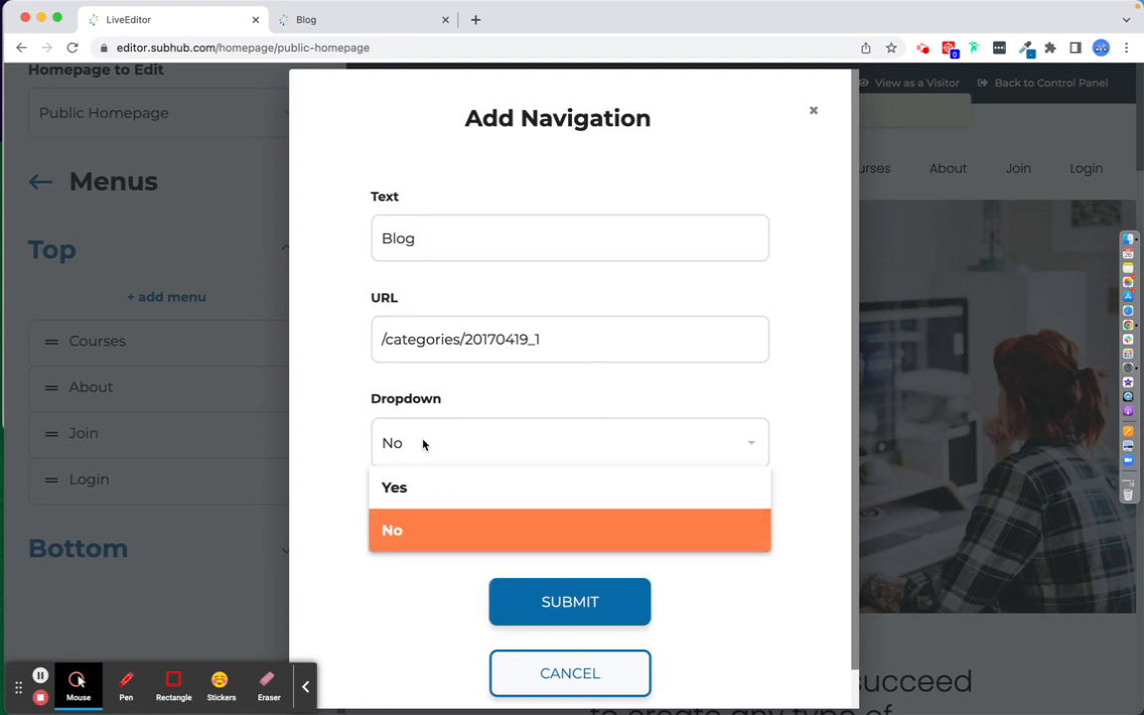
pyautogui.click(405, 486)
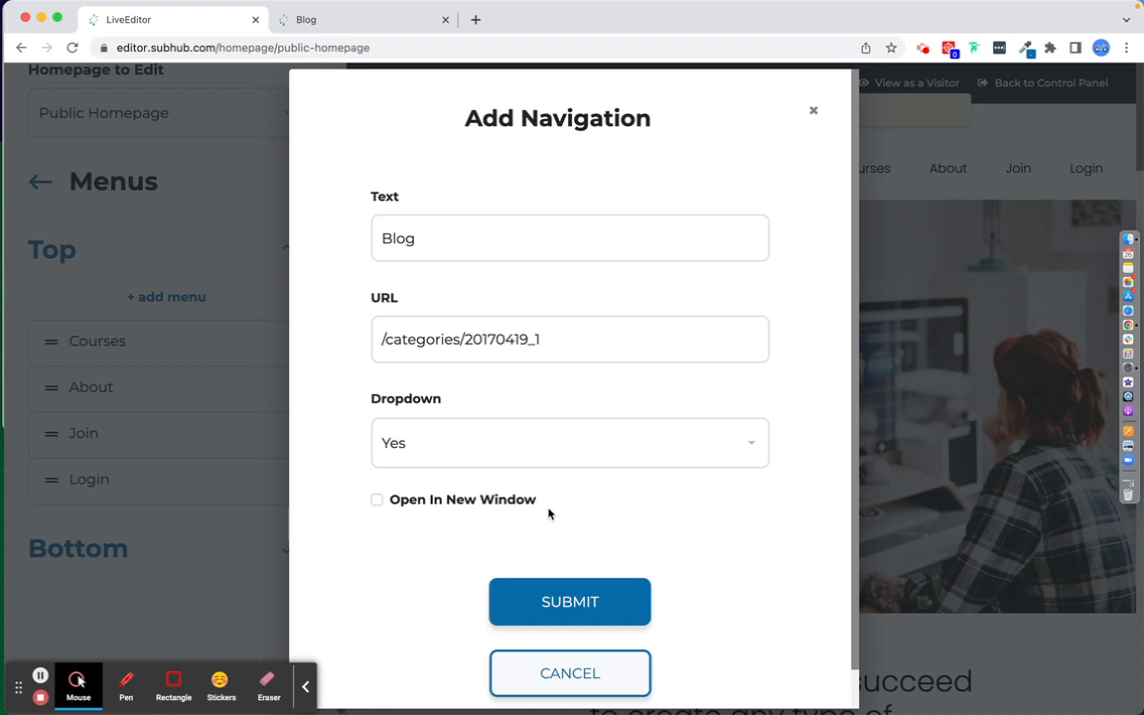
pyautogui.click(572, 603)
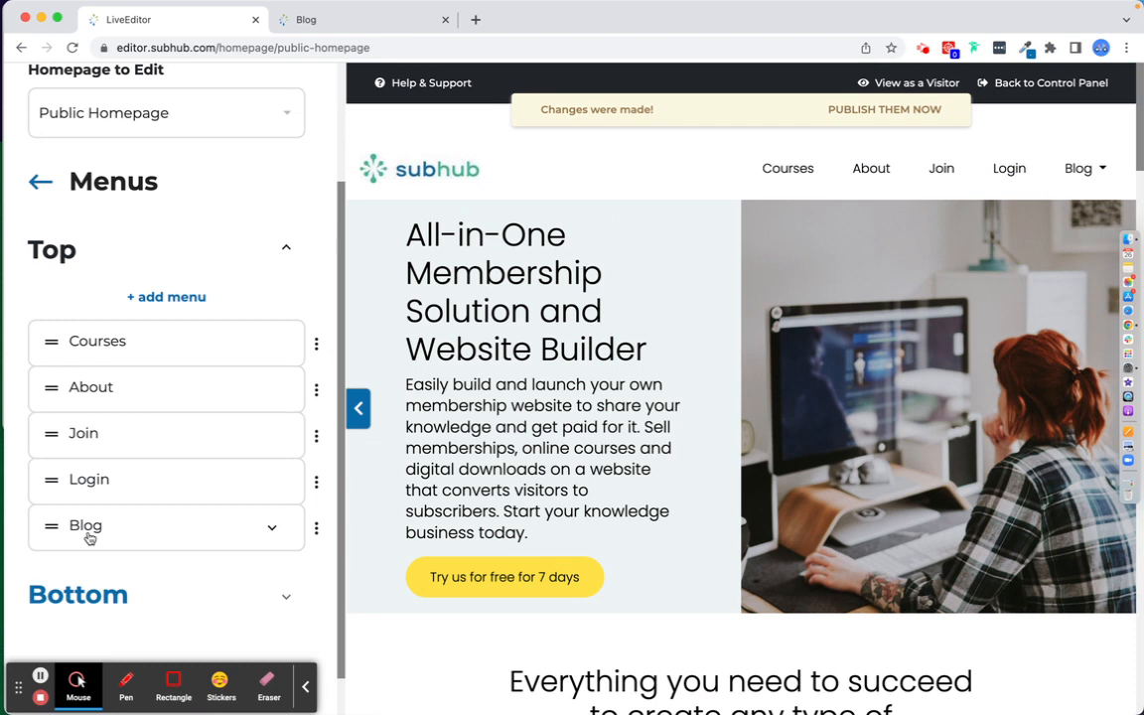
pyautogui.moveTo(55, 529); pyautogui.dragTo(53, 379)
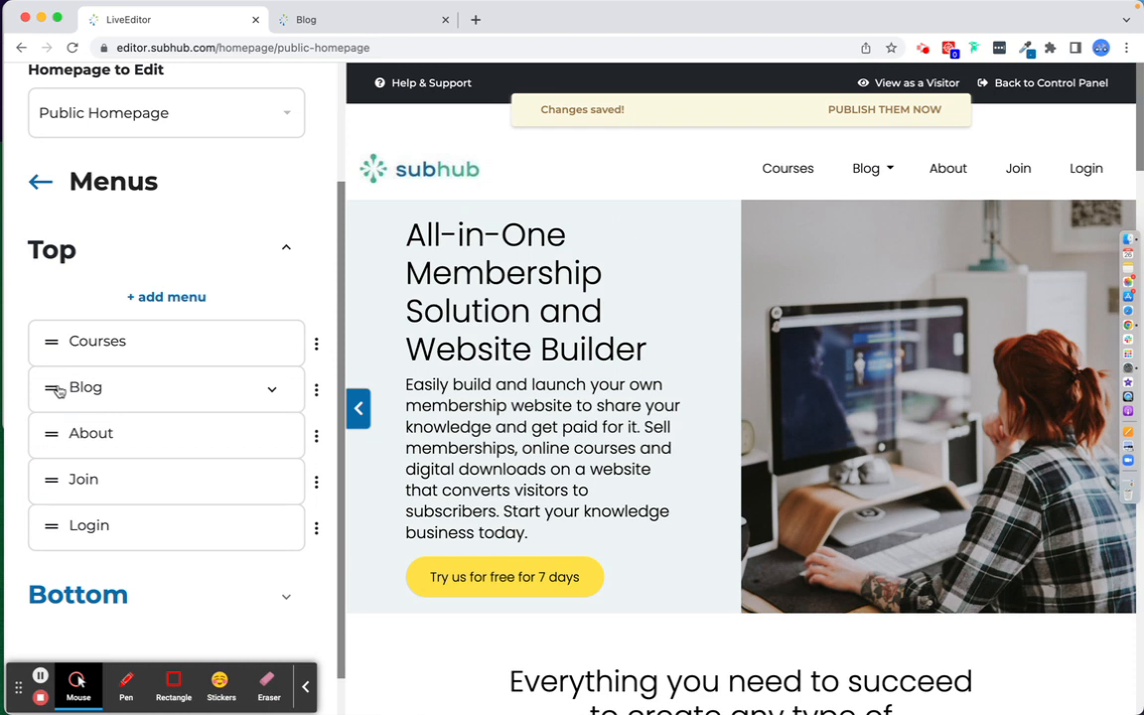
# Add a submenu item named Post with the URL /categories/20170419_1 under Blog and check it in the item list
pyautogui.click(317, 390)
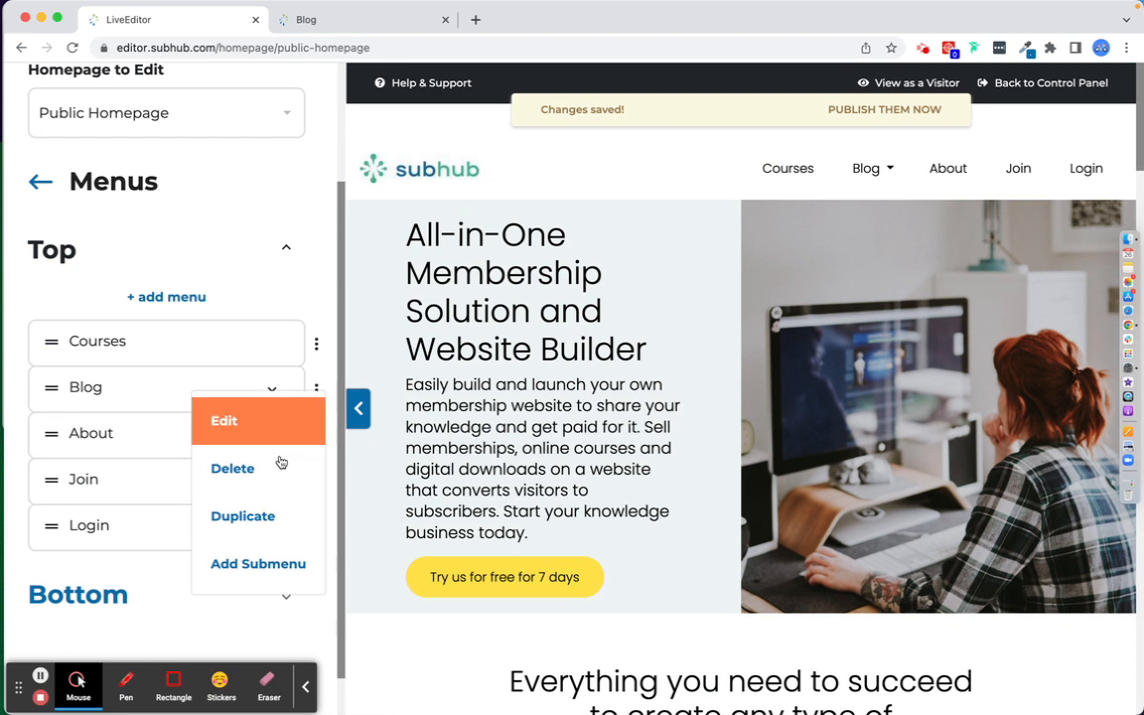
pyautogui.click(263, 566)
pyautogui.click(428, 352)
pyautogui.press('super+v')
pyautogui.click(416, 247)
pyautogui.write('Post')
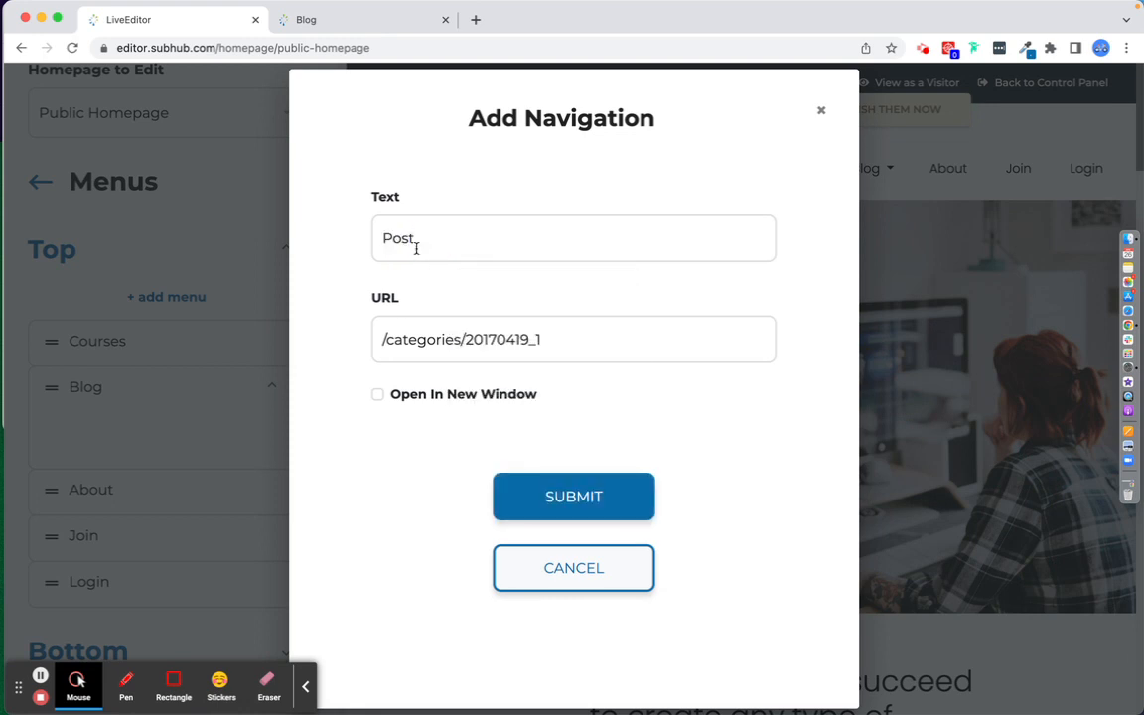
pyautogui.click(595, 497)
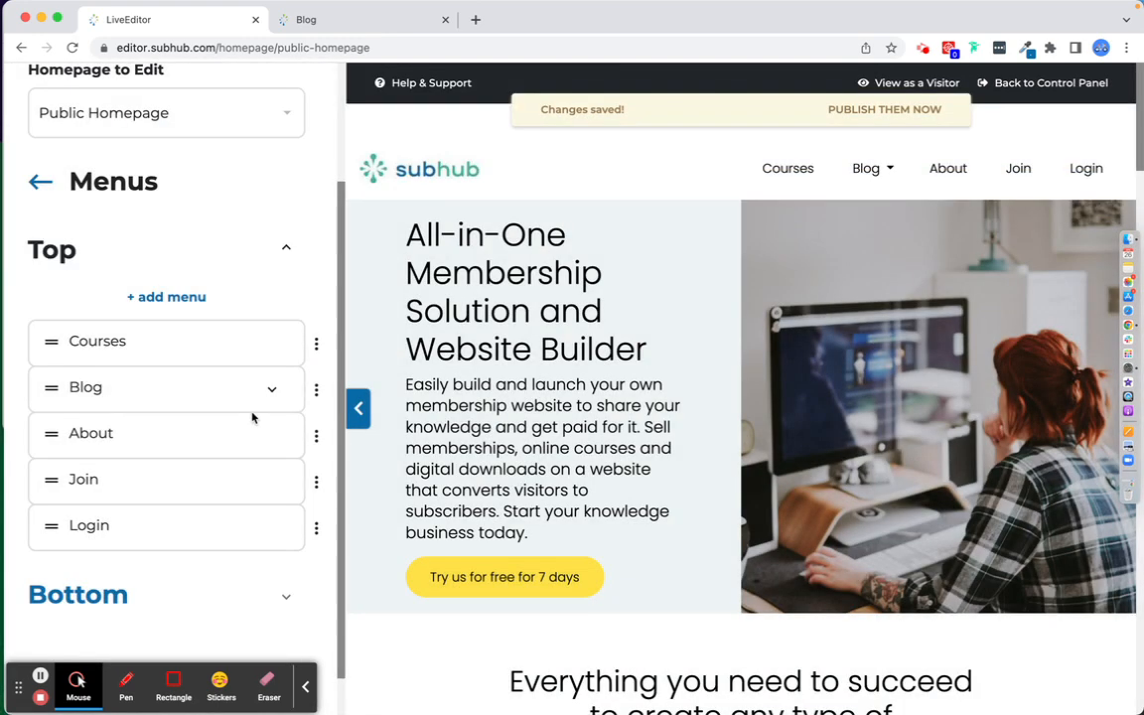
pyautogui.click(272, 389)
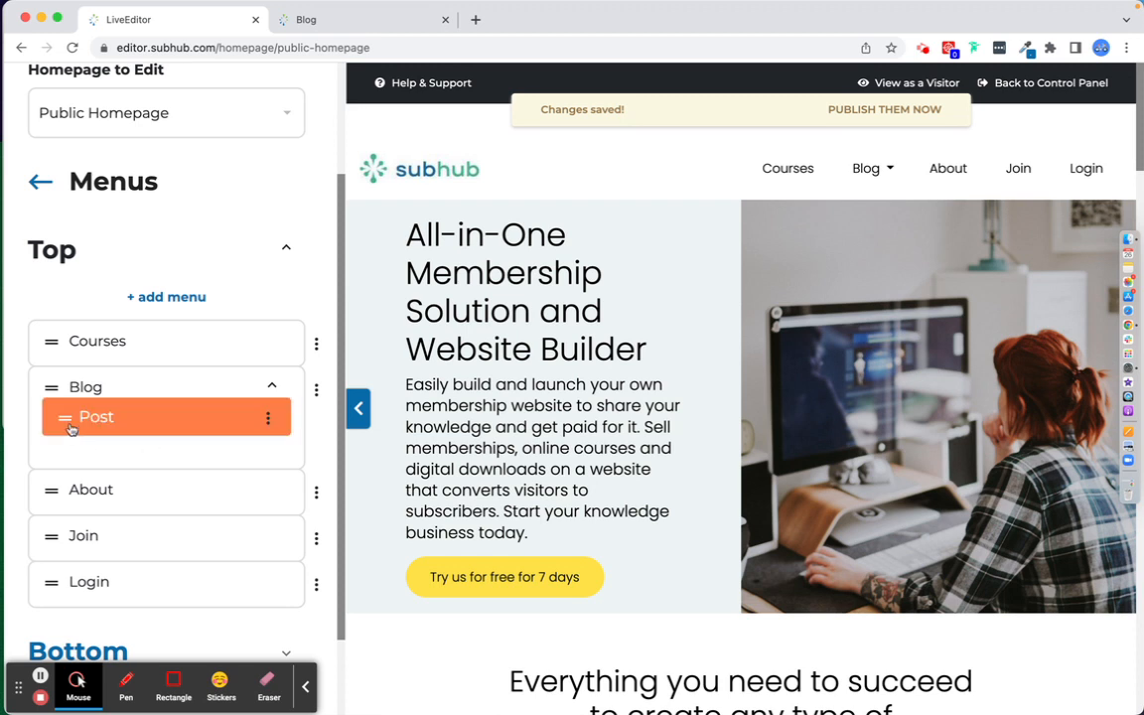
pyautogui.click(272, 386)
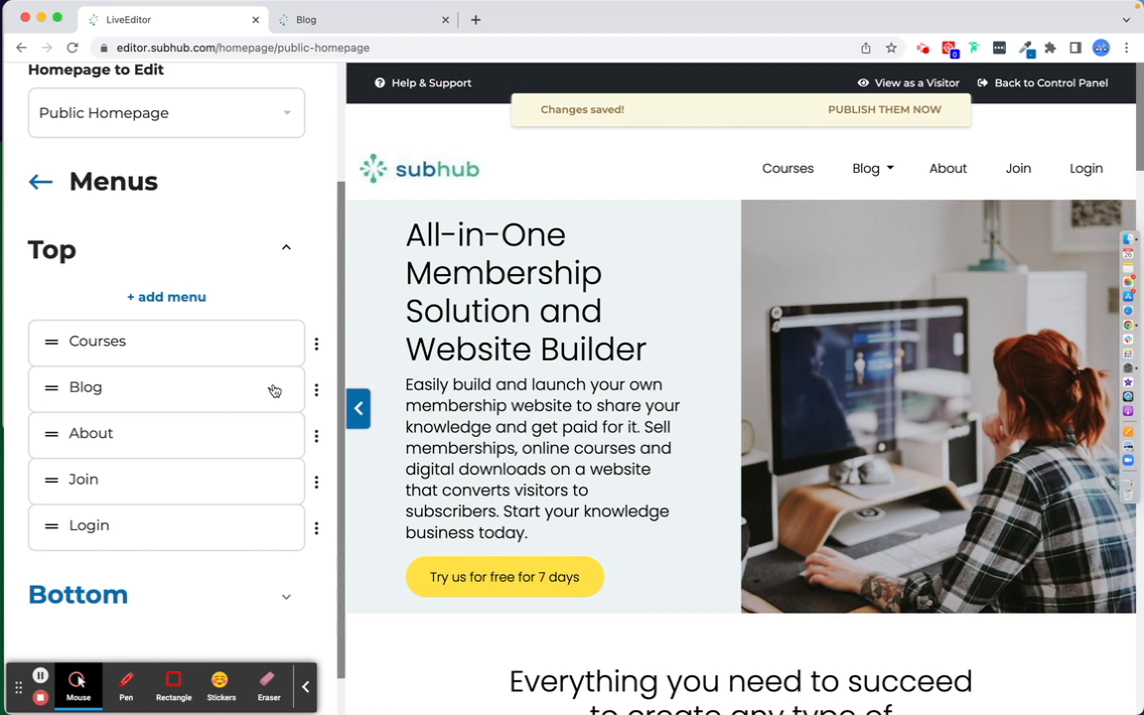
# Switch the homepage being edited to the Members Homepage
pyautogui.scroll(2, 261, 358)
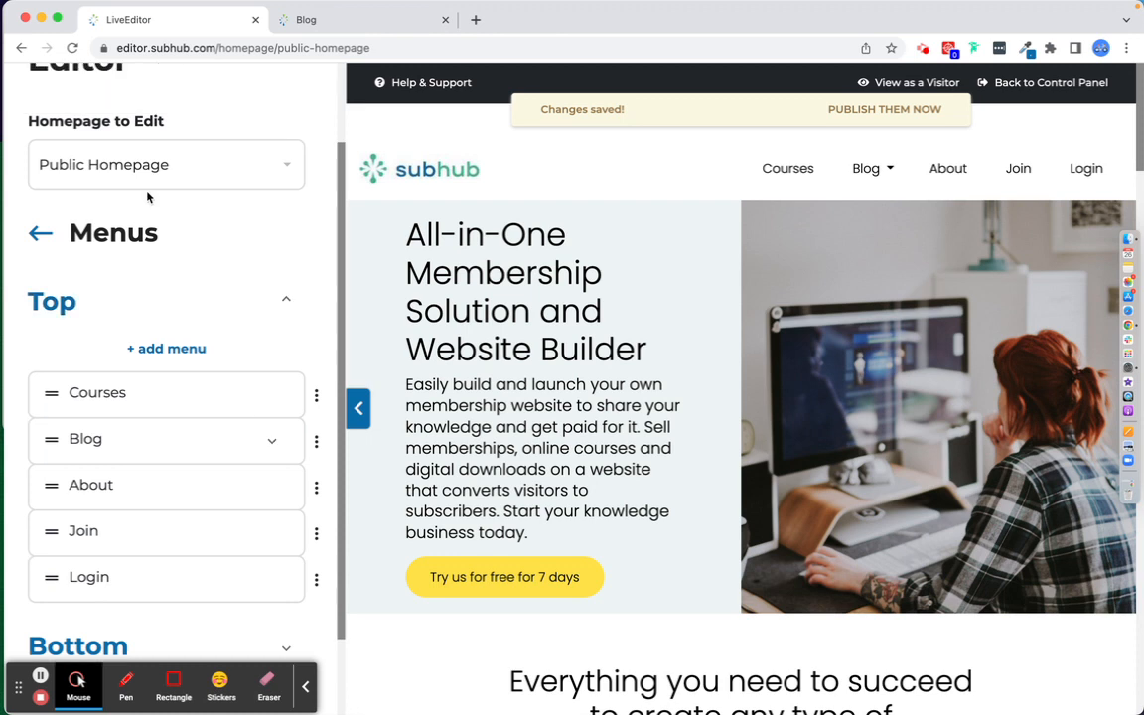
pyautogui.click(128, 164)
pyautogui.click(119, 251)
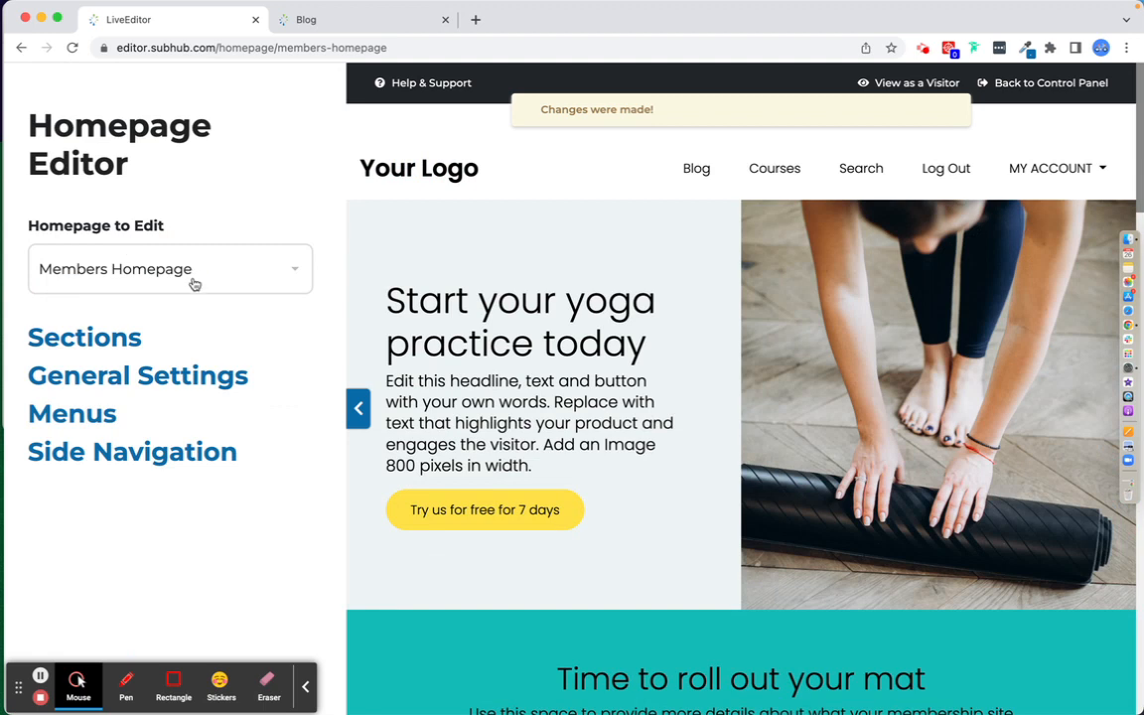
# Hide the My Forums Discussions item in the Members Homepage's My Account menu
pyautogui.click(116, 416)
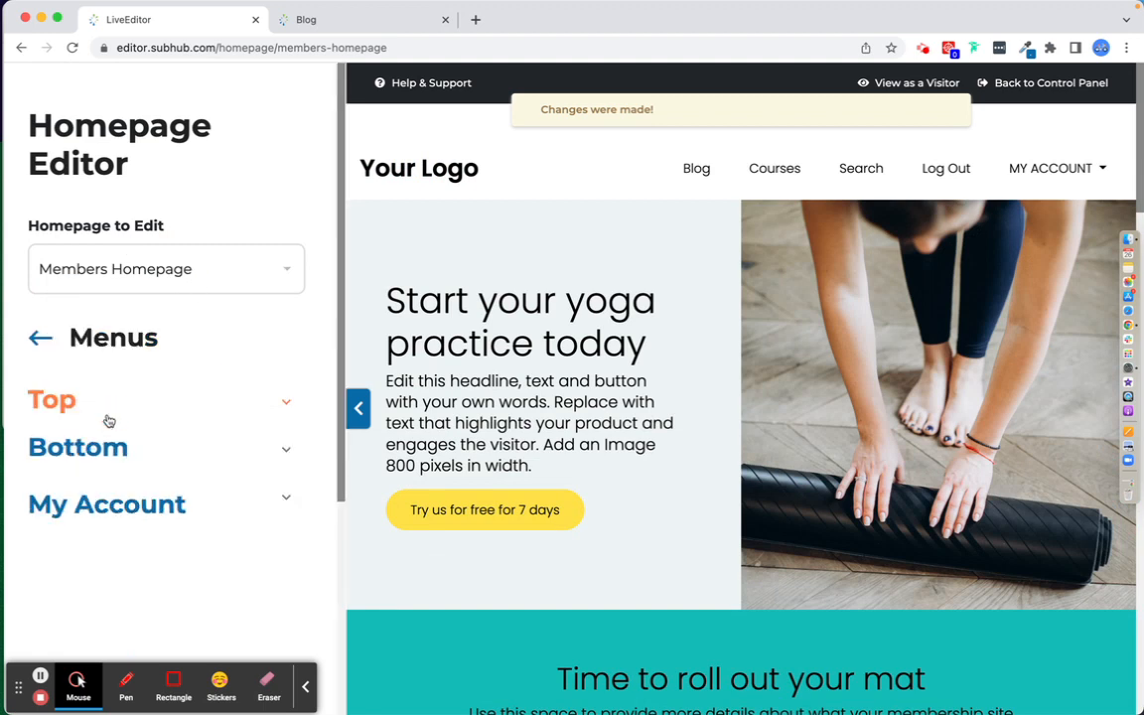
pyautogui.click(306, 686)
pyautogui.click(172, 505)
pyautogui.scroll(-3, 172, 505)
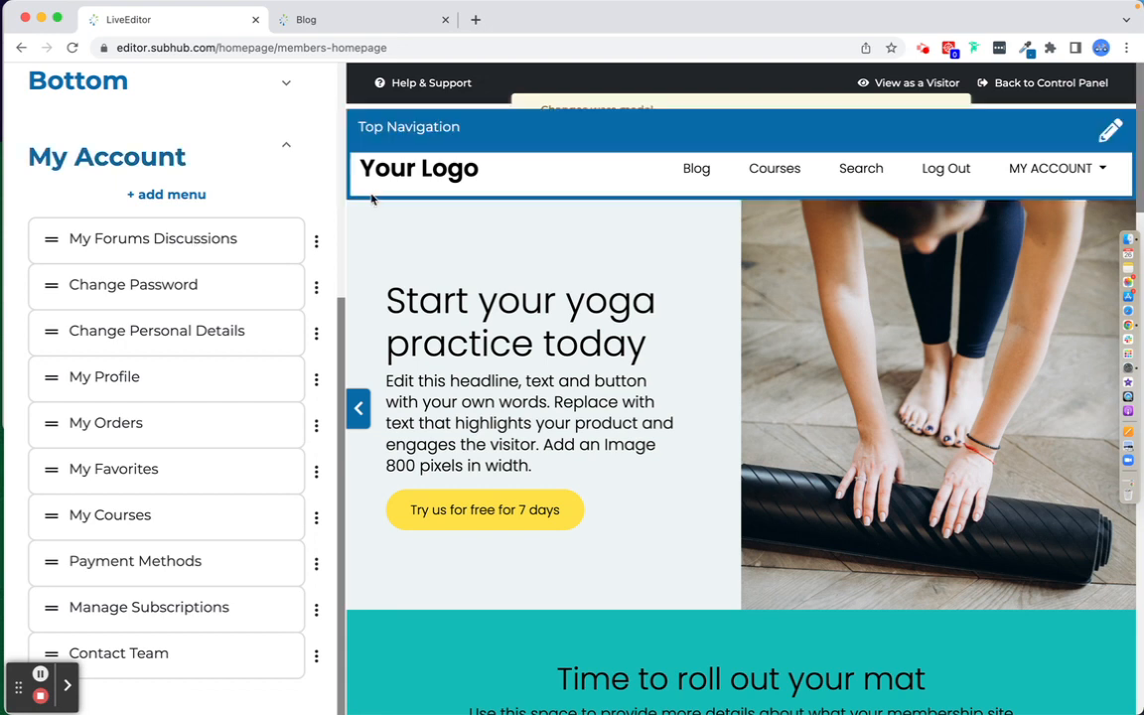
pyautogui.click(316, 240)
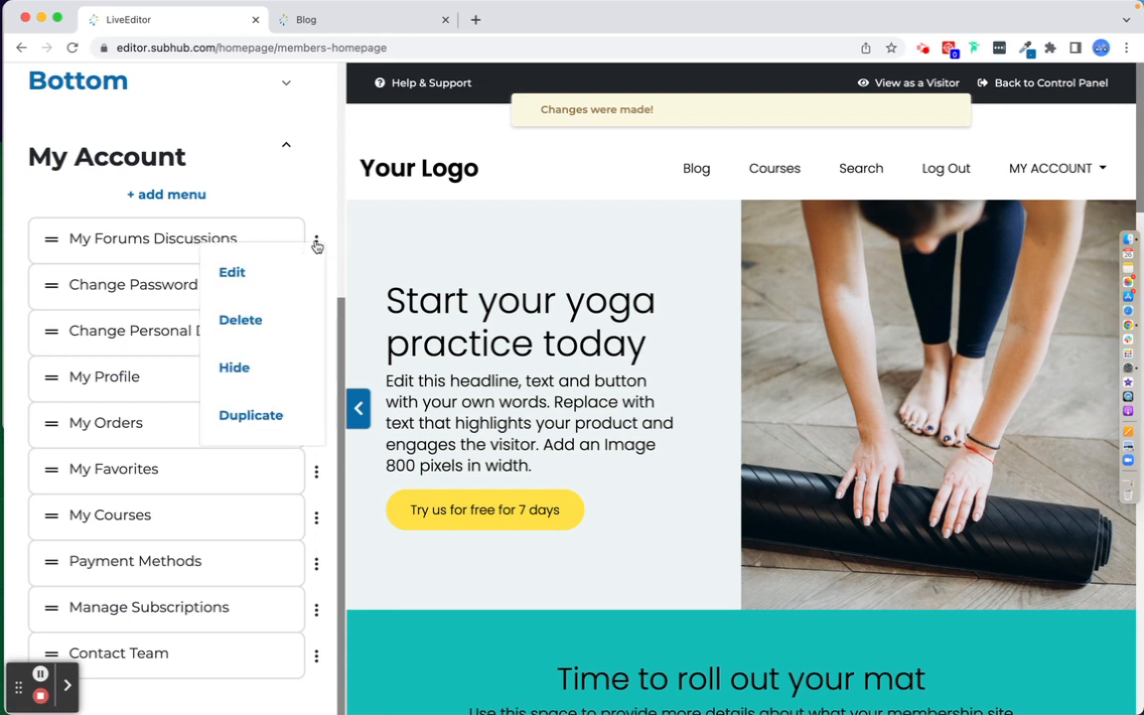
pyautogui.click(277, 371)
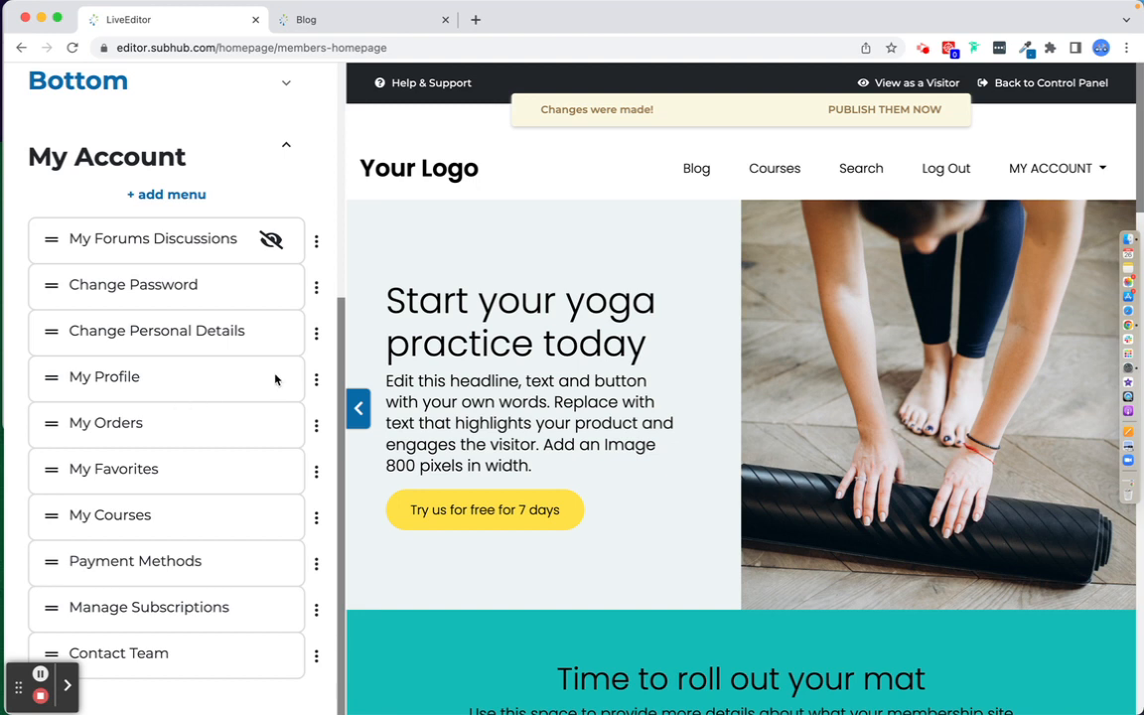
# Examine the text and URL settings of the My Profile item in the My Account menu
pyautogui.click(316, 381)
pyautogui.click(270, 413)
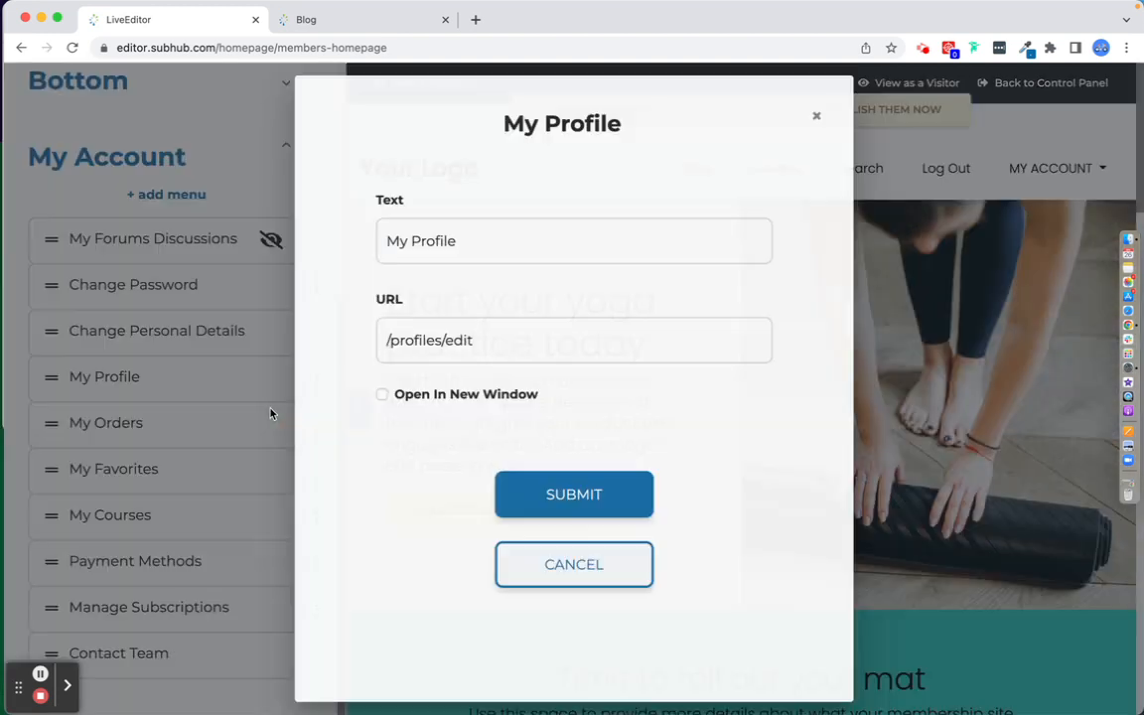
pyautogui.click(472, 237)
pyautogui.moveTo(472, 236); pyautogui.dragTo(344, 237)
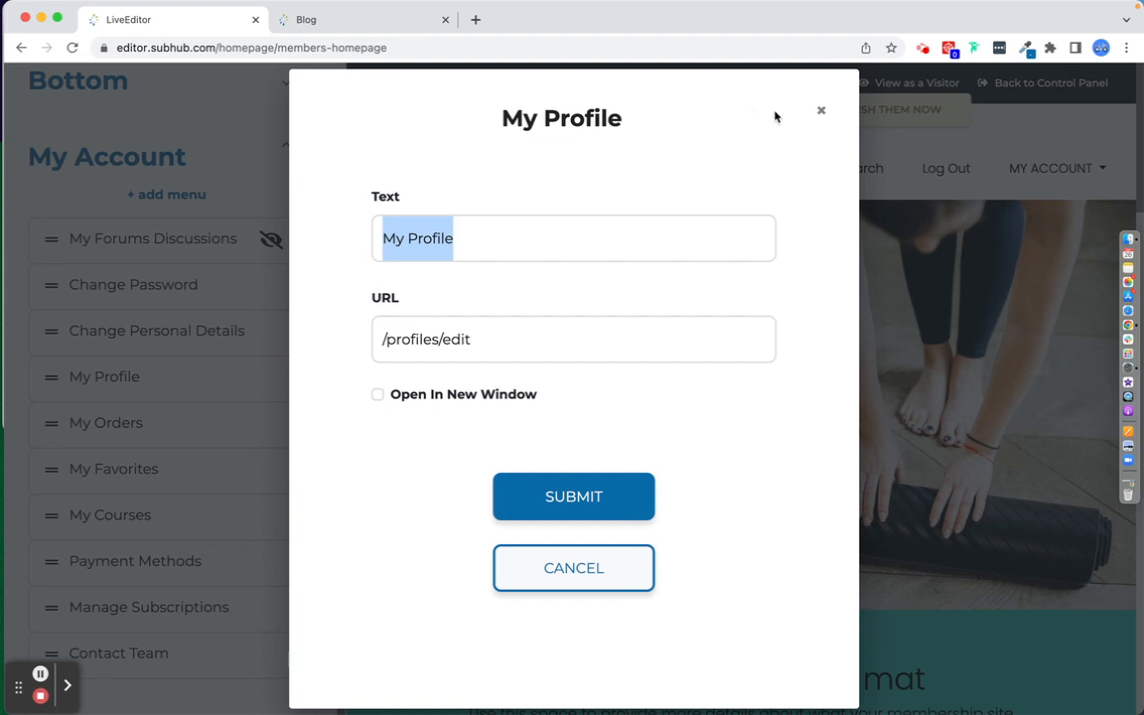
pyautogui.click(822, 113)
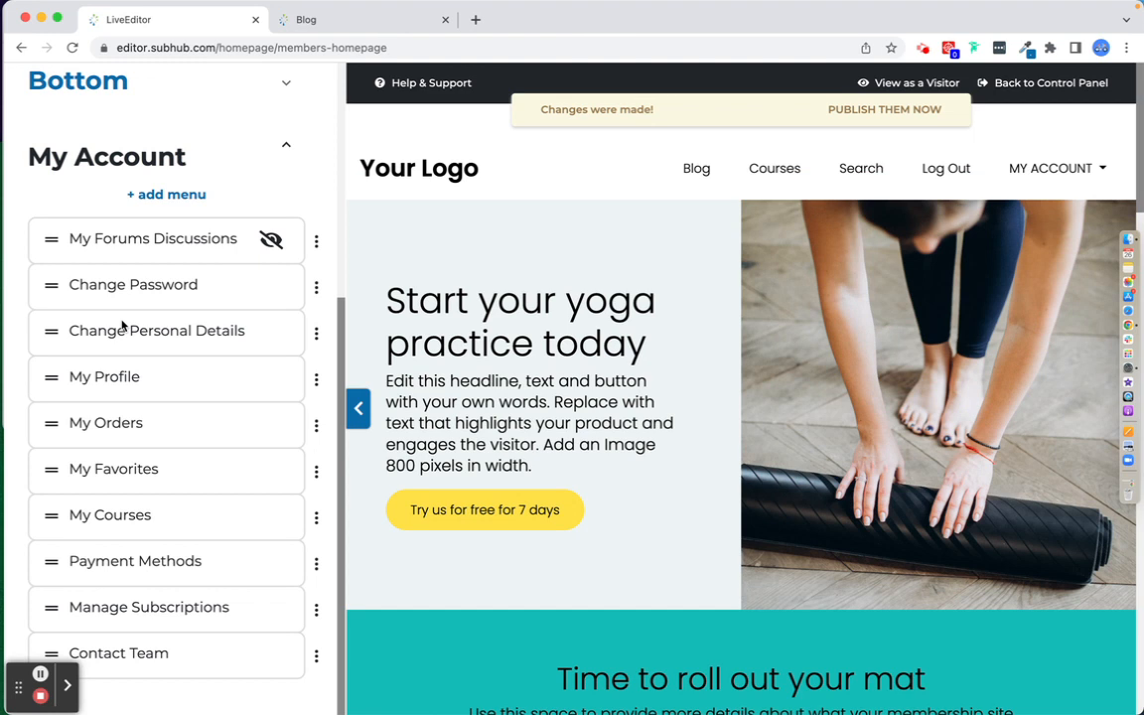
# Examine the Members Homepage's side navigation blocks and the block types that can be added
pyautogui.scroll(4, 45, 322)
pyautogui.scroll(3, 106, 179)
pyautogui.click(36, 338)
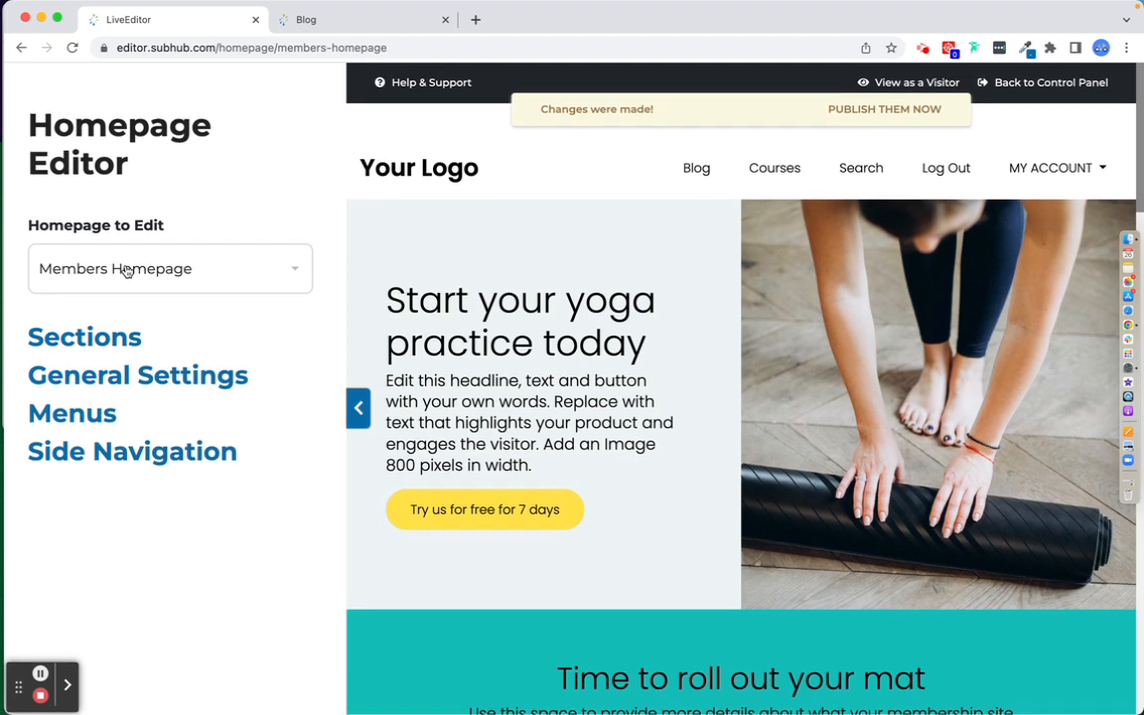
pyautogui.click(132, 452)
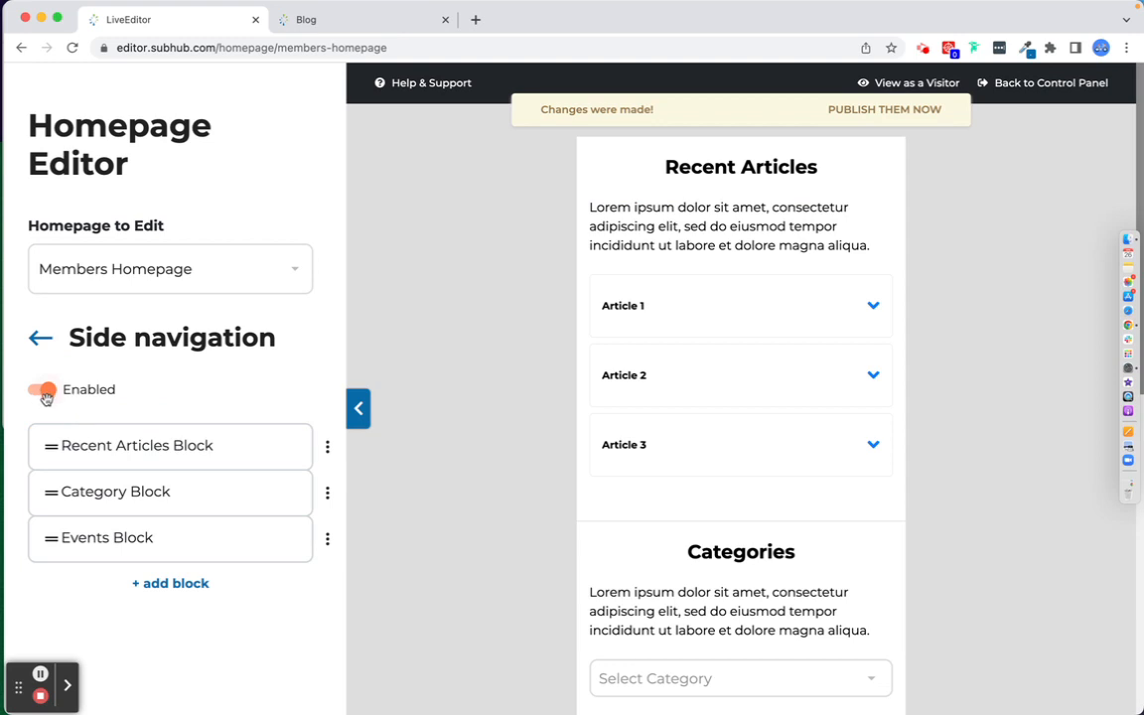
pyautogui.click(199, 585)
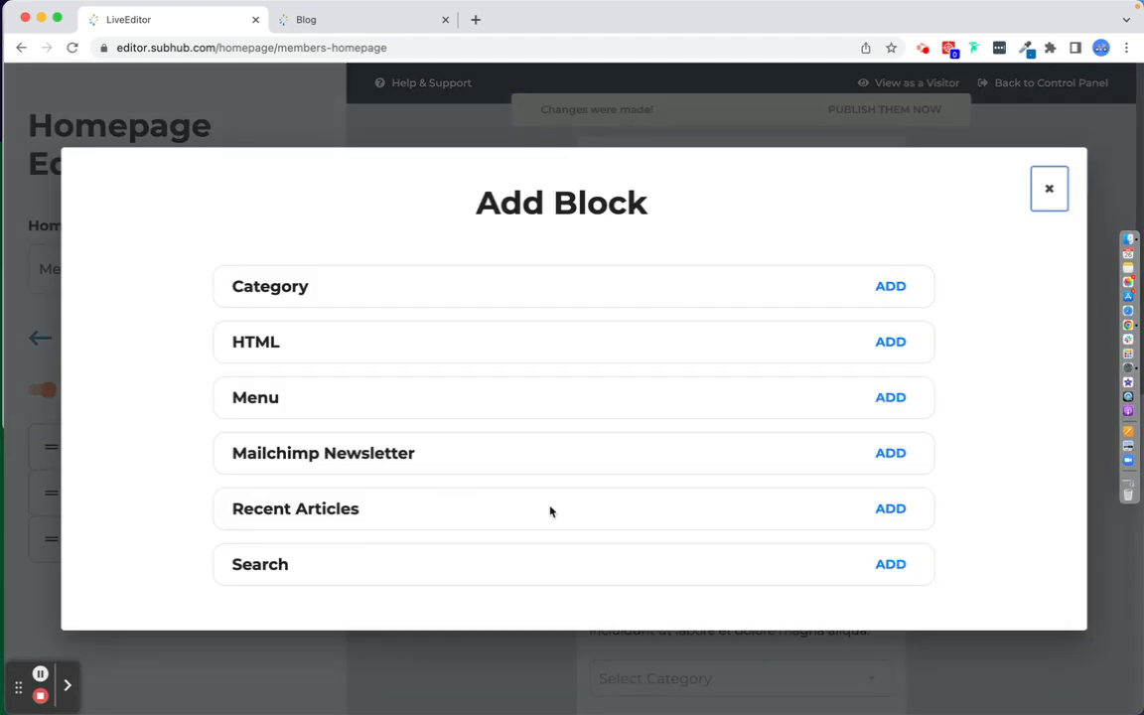
pyautogui.click(1049, 190)
pyautogui.scroll(-5, 796, 261)
pyautogui.scroll(4, 796, 260)
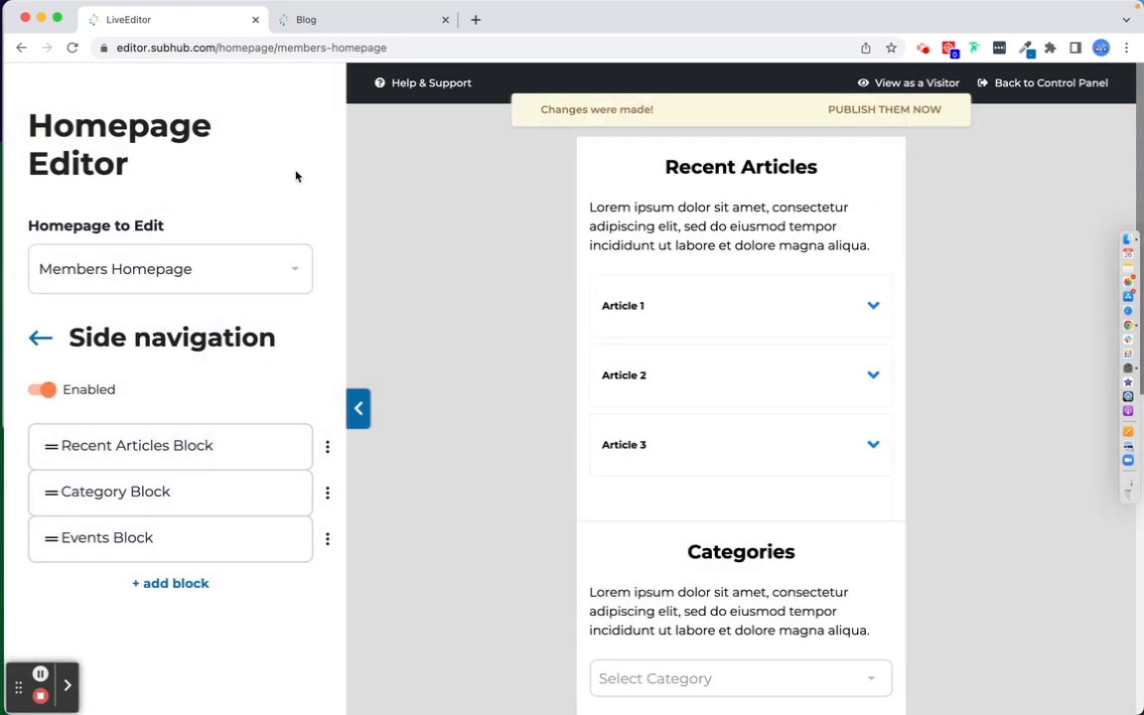
# Examine the general side navigation settings for sidebar position, pages it shows on, width and padding
pyautogui.click(40, 337)
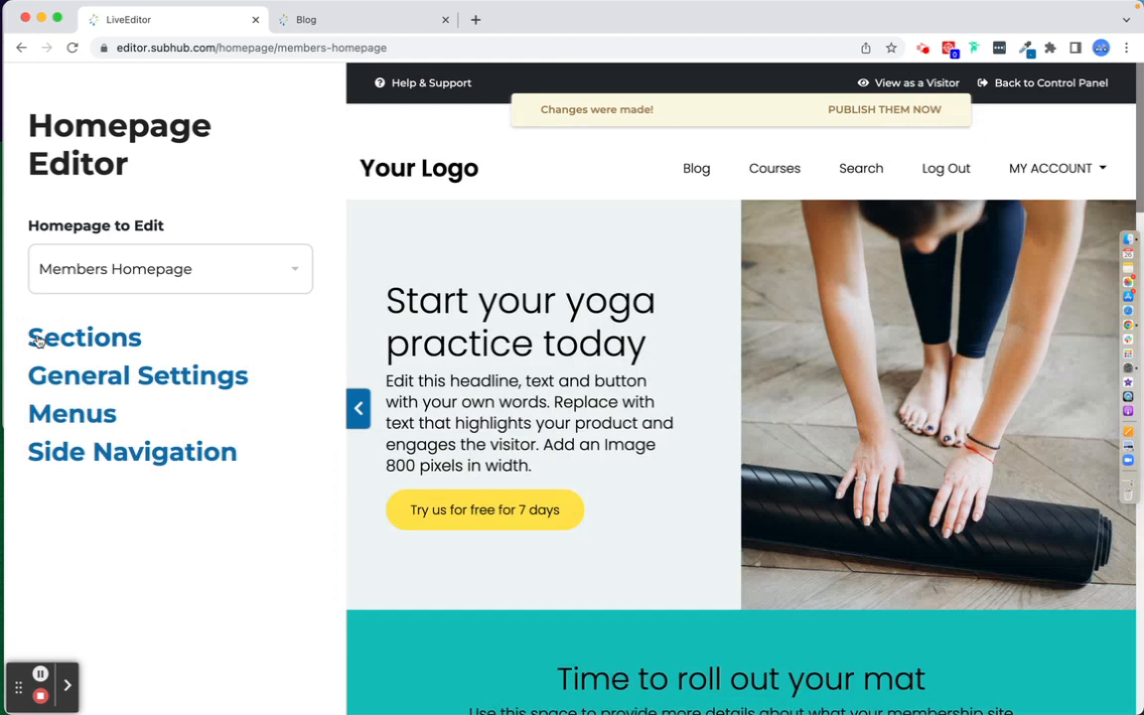
pyautogui.click(112, 377)
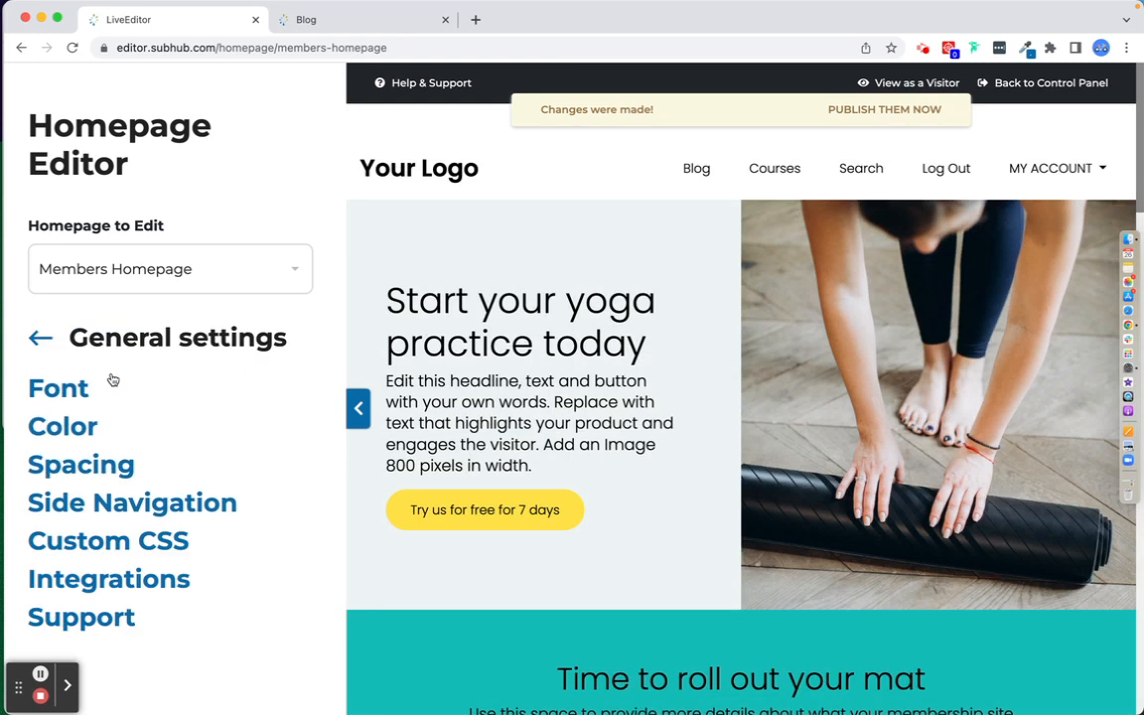
pyautogui.click(140, 502)
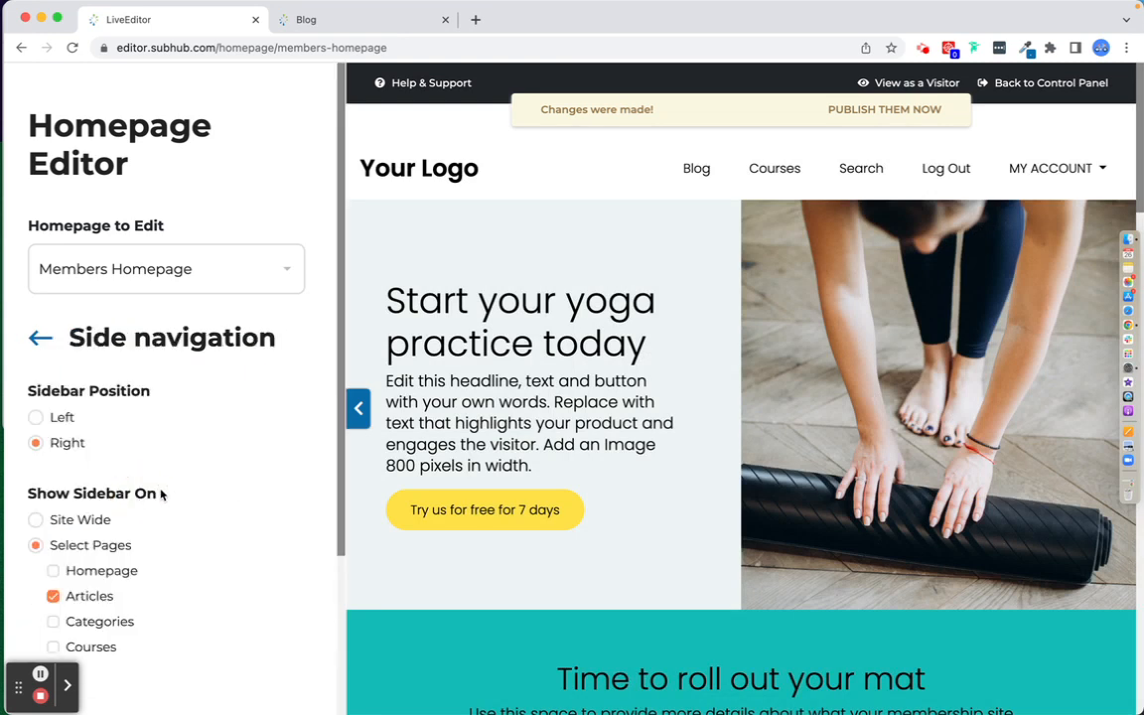
pyautogui.scroll(-4, 205, 464)
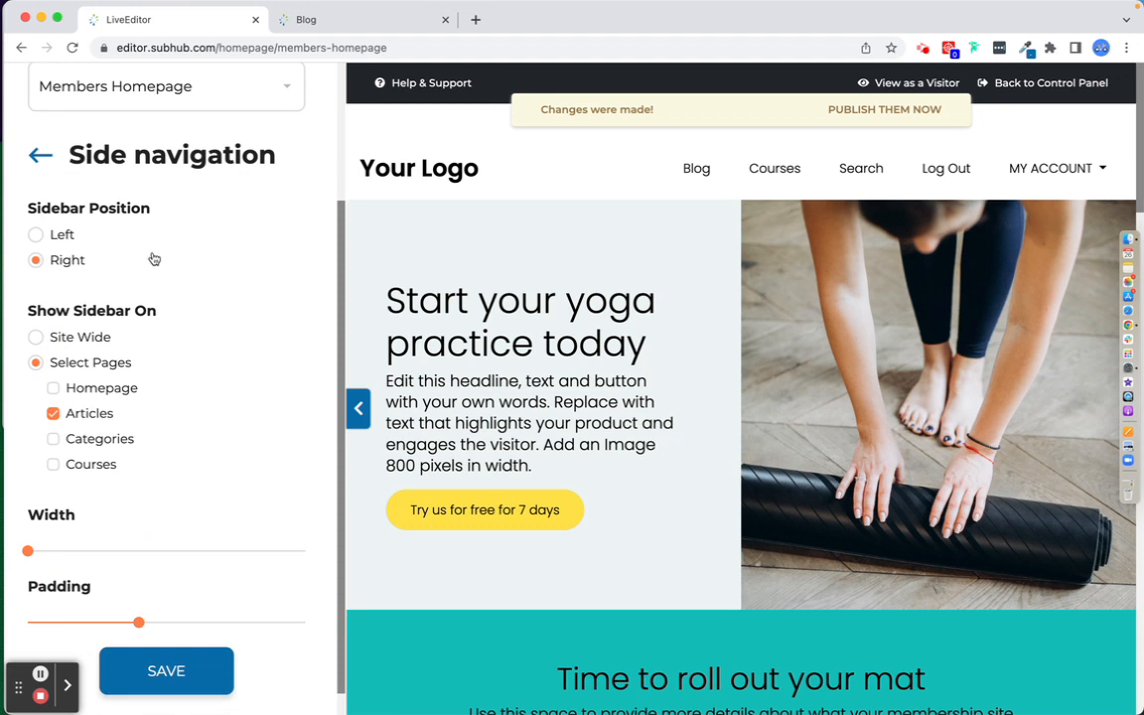
pyautogui.scroll(-1, 187, 324)
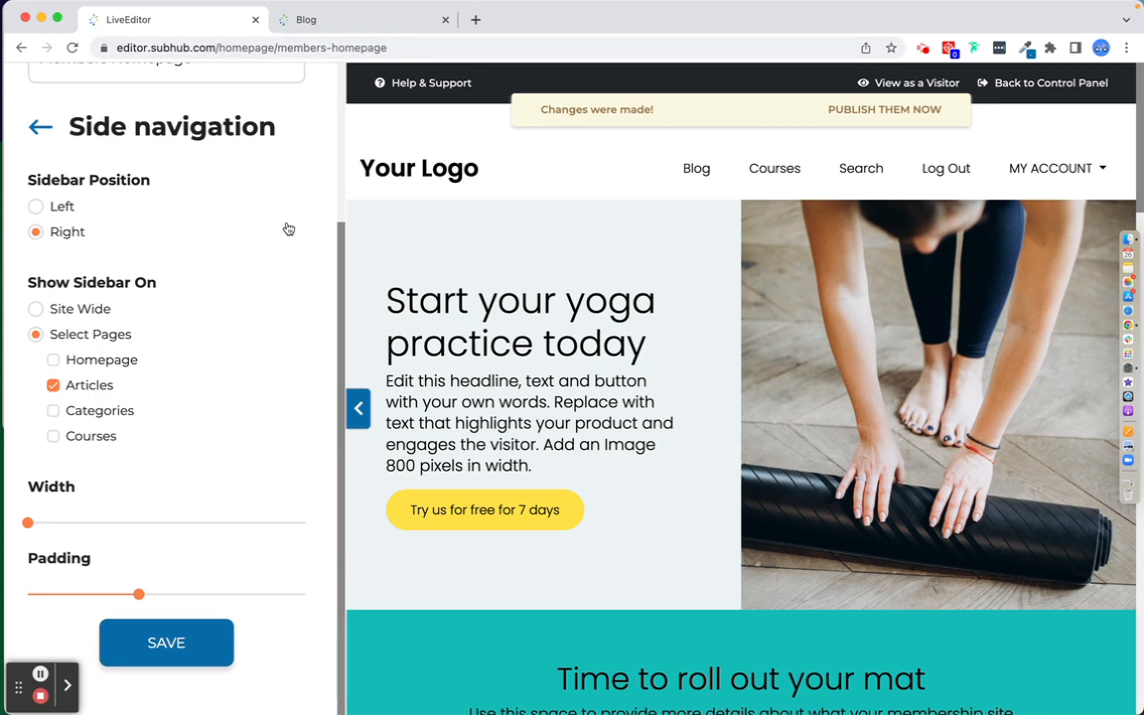
# Switch to the site's open Blog page and open Sample Article Four from the control panel's article list
pyautogui.click(389, 28)
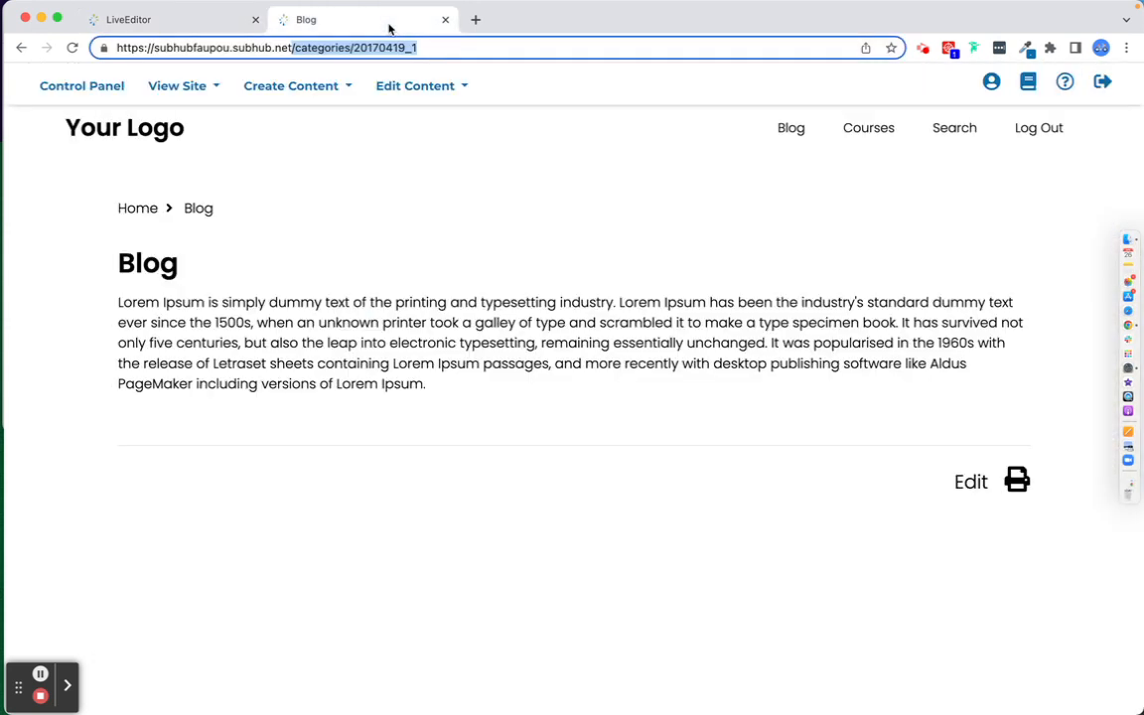
pyautogui.click(97, 88)
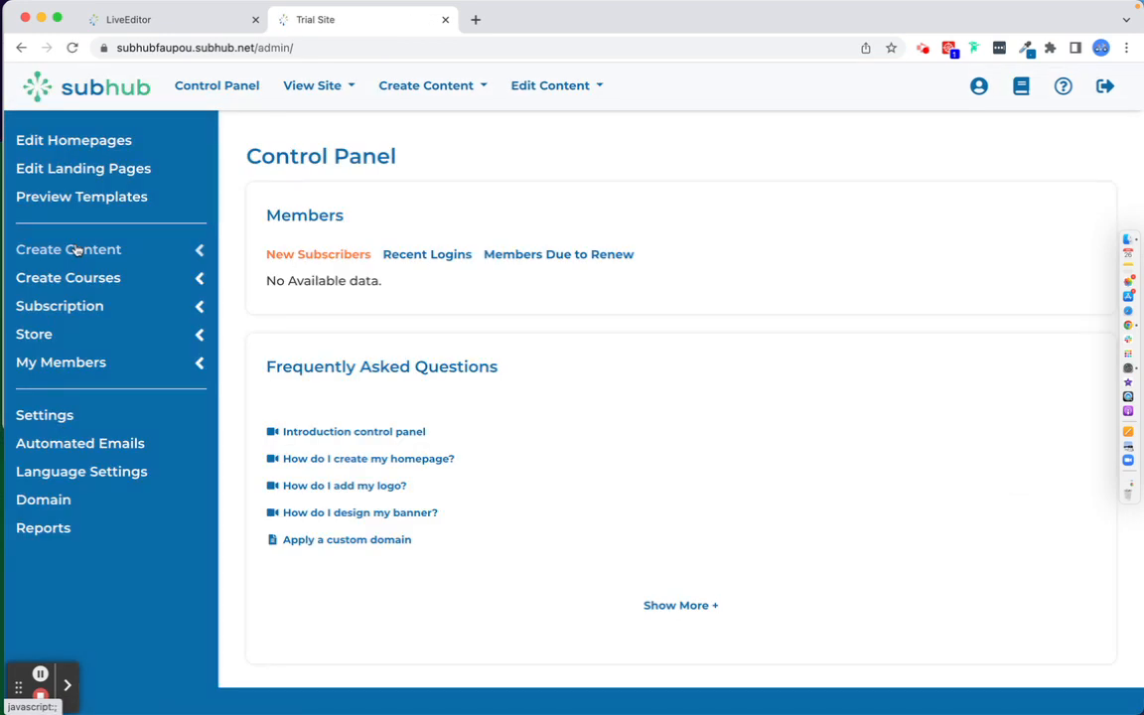
pyautogui.click(72, 249)
pyautogui.click(74, 285)
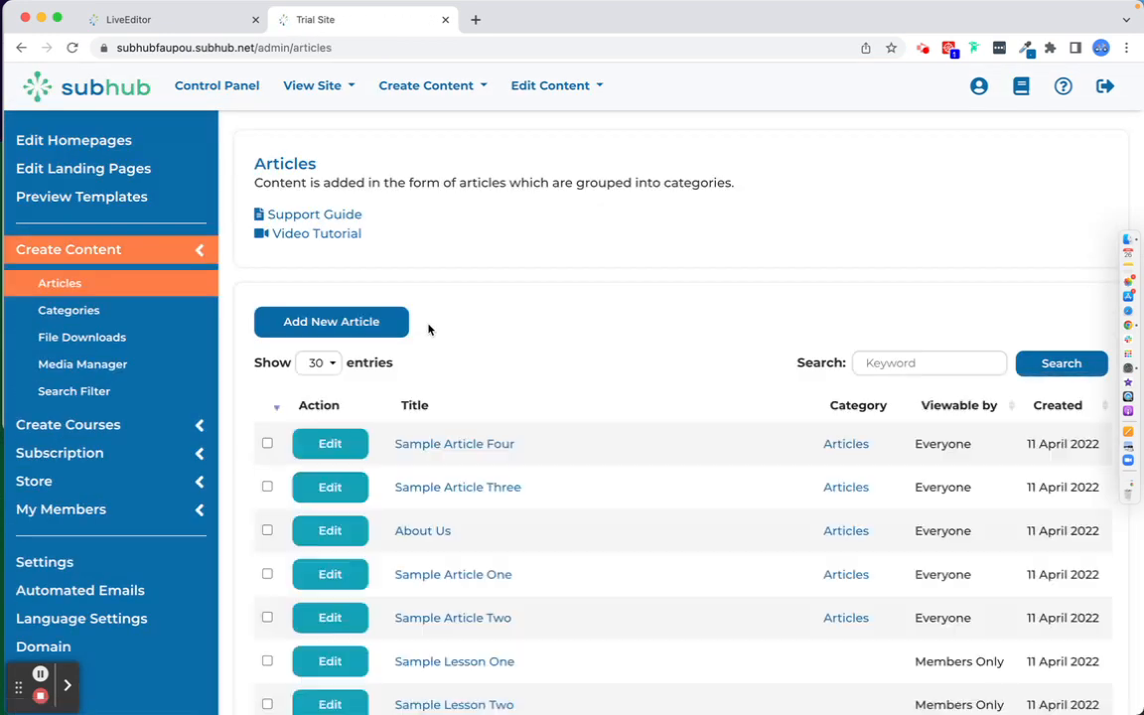
pyautogui.click(445, 446)
# Examine the Recent Articles, Categories and Events blocks in the sidebar of Sample Article Four
pyautogui.scroll(-4, 889, 518)
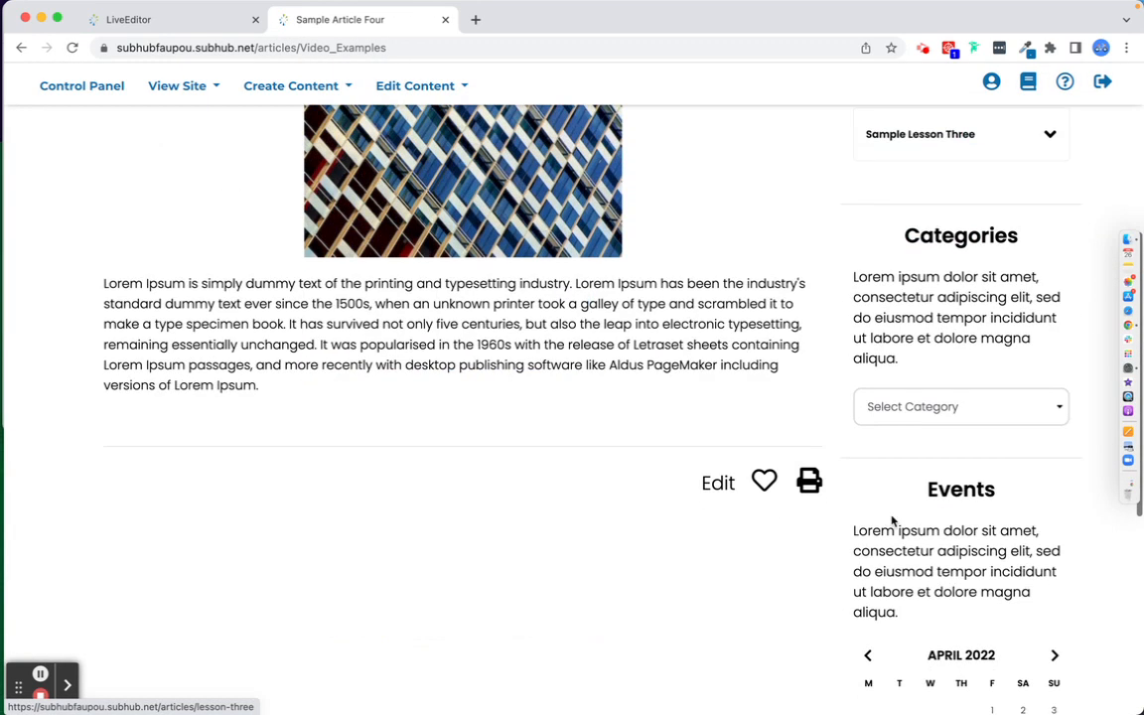
pyautogui.scroll(-2, 991, 693)
pyautogui.scroll(6, 990, 697)
pyautogui.scroll(1, 990, 698)
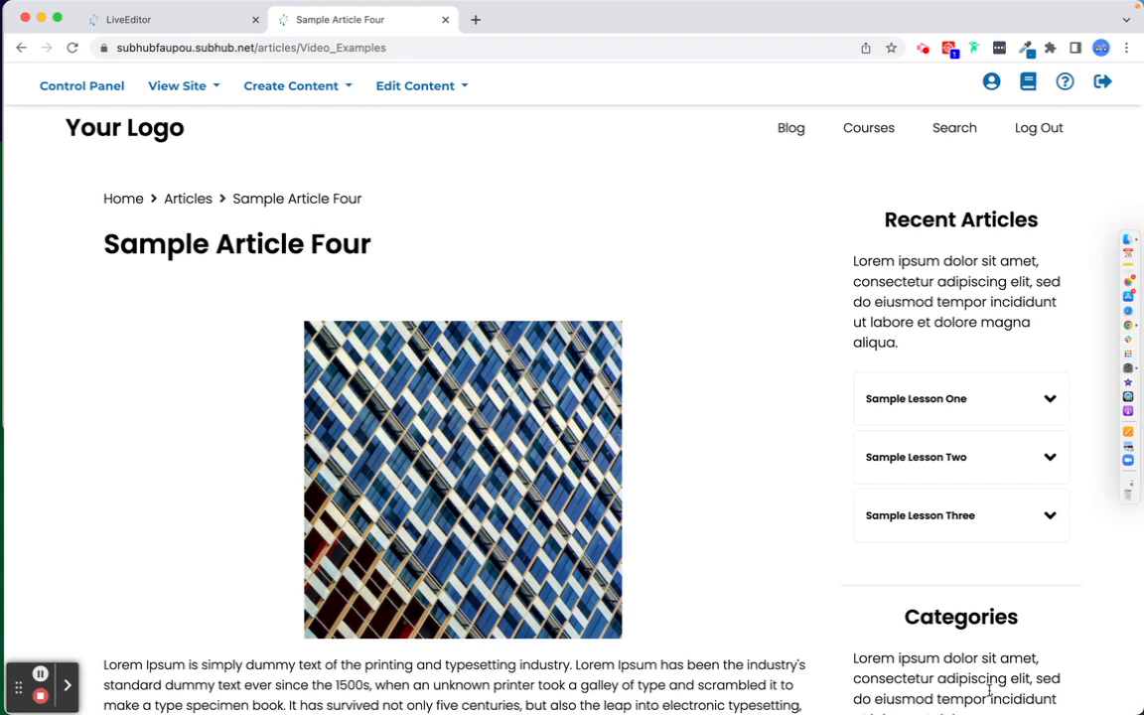
# Search the SubHub support site for "core" and open the List of Internal Links for Core Pages article
pyautogui.click(1030, 90)
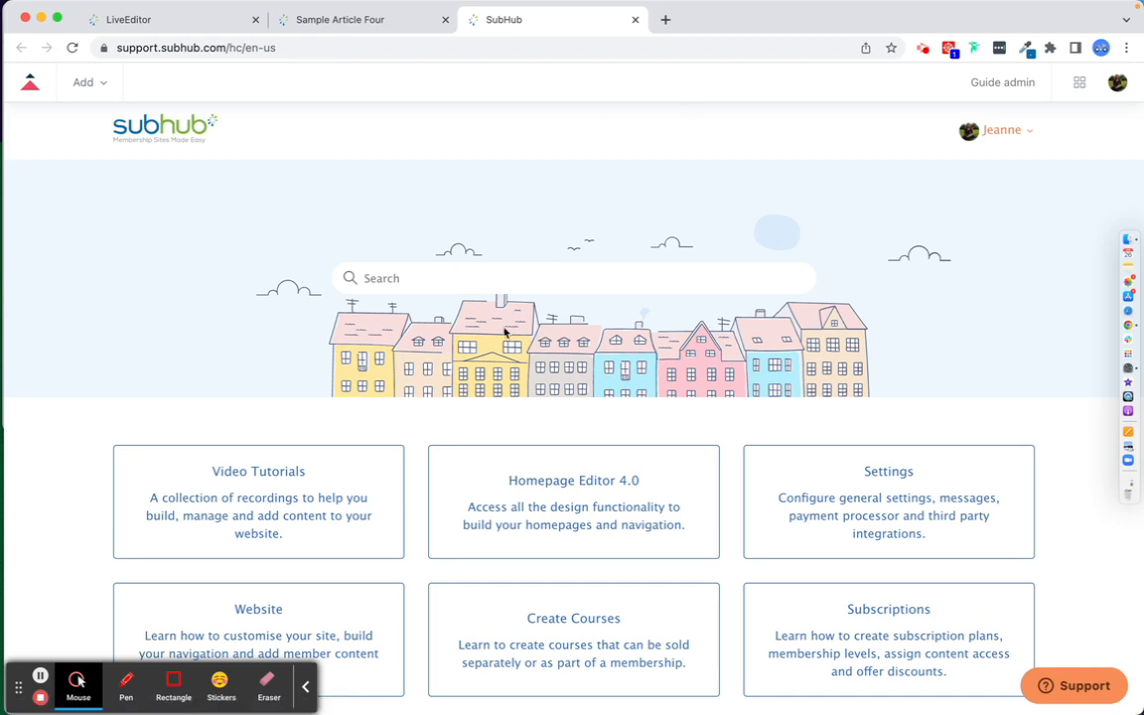
pyautogui.click(480, 275)
pyautogui.write('core')
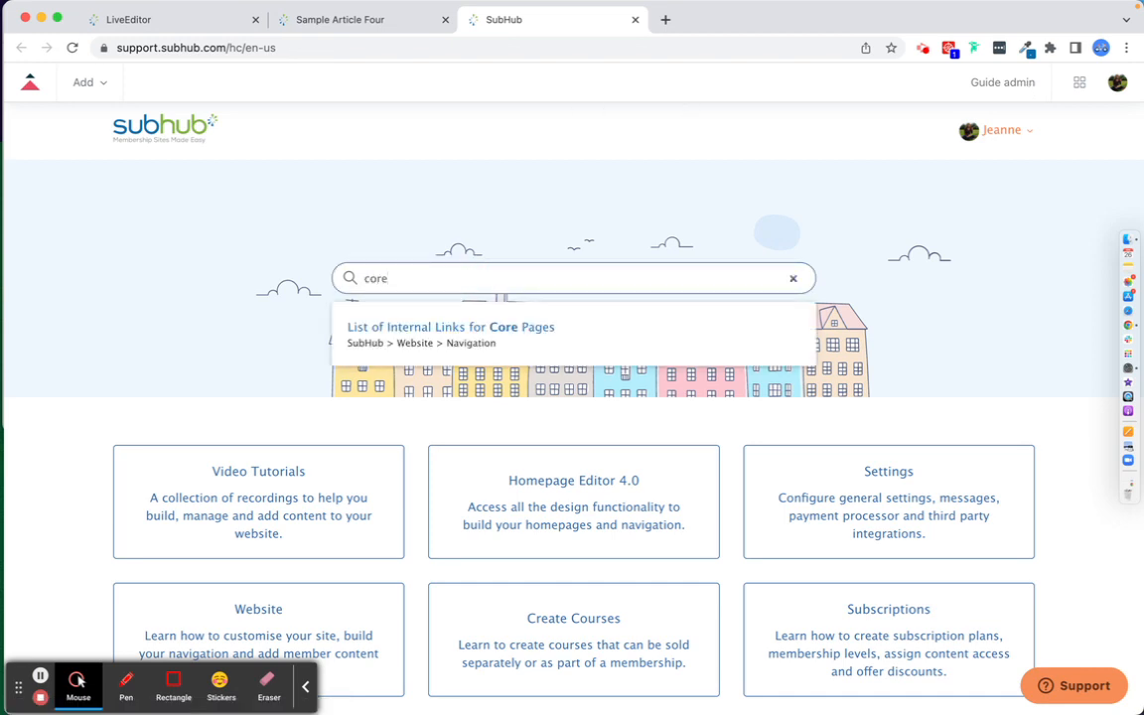
pyautogui.click(461, 327)
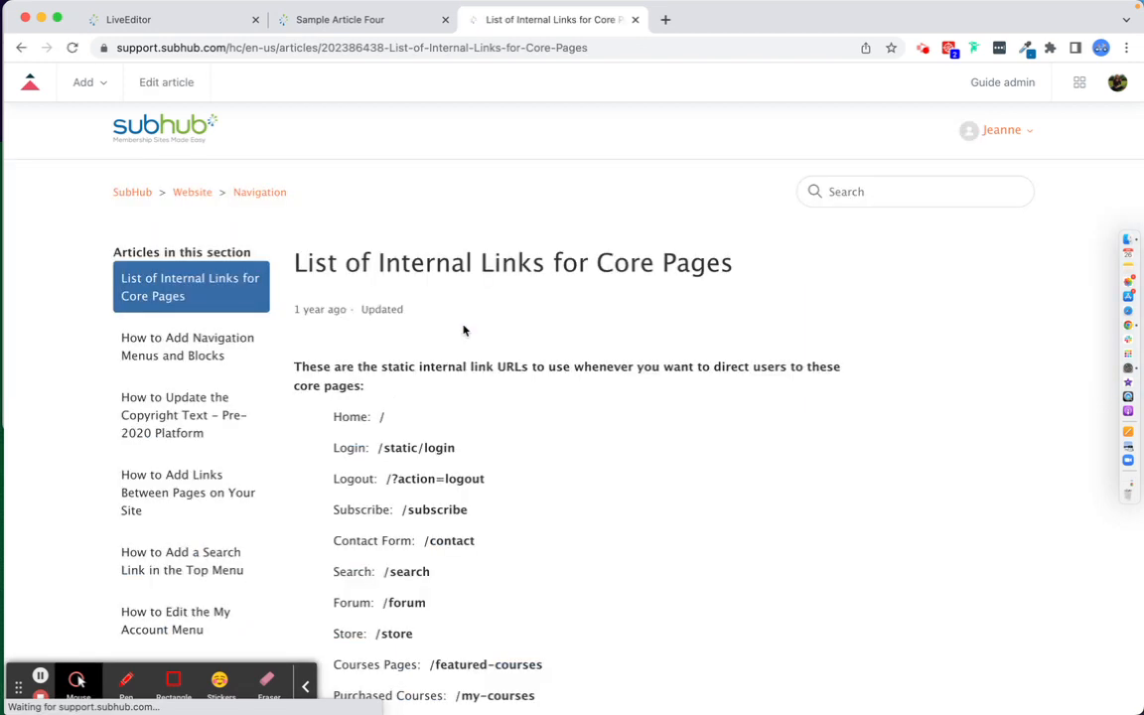
# Examine the article's internal link URLs for core pages, highlighting those for Login, Logout and Courses Pages
pyautogui.scroll(-4, 578, 418)
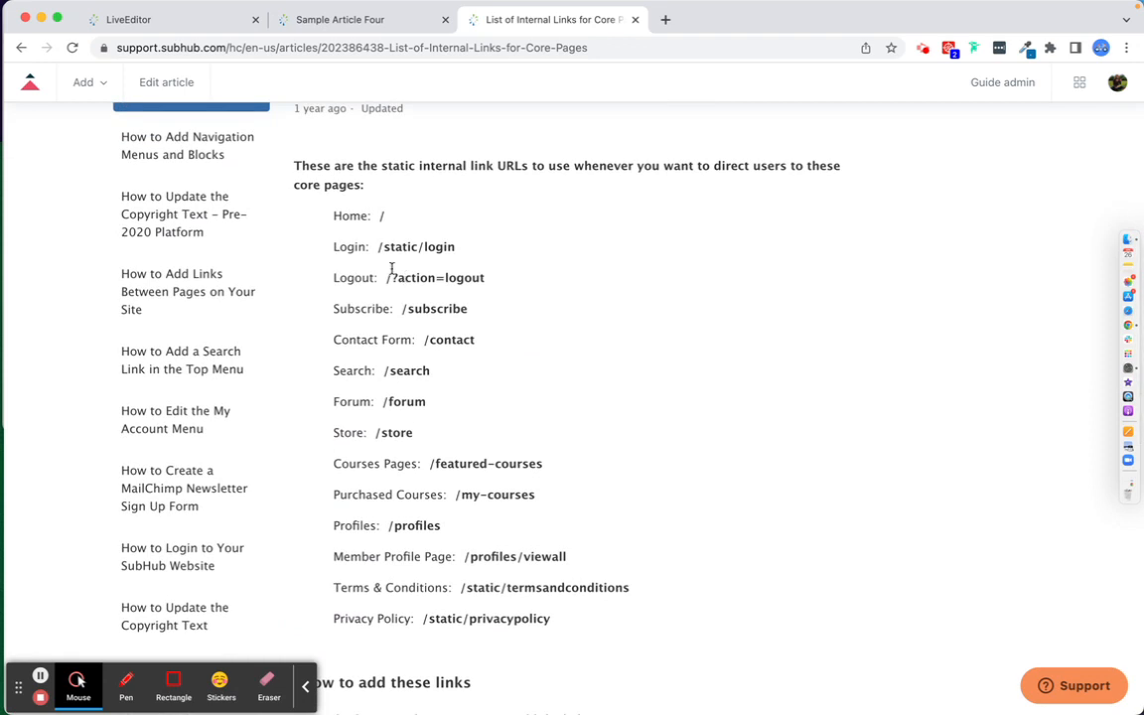
pyautogui.moveTo(377, 246); pyautogui.dragTo(472, 254)
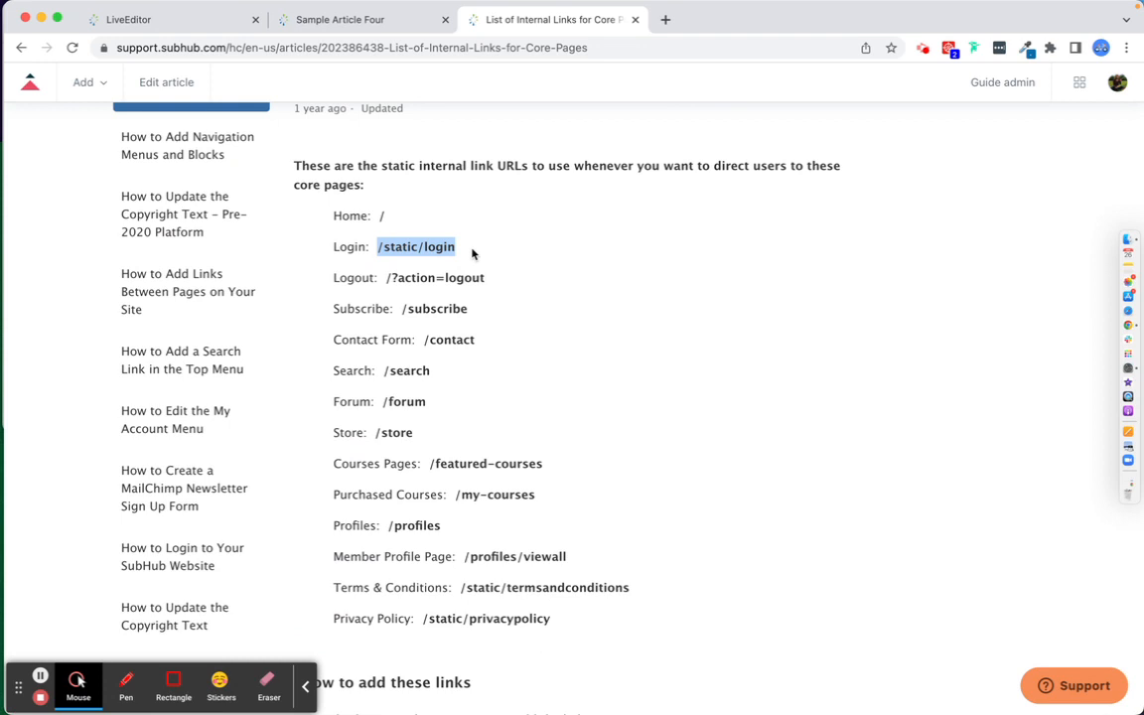
pyautogui.moveTo(390, 278); pyautogui.dragTo(495, 289)
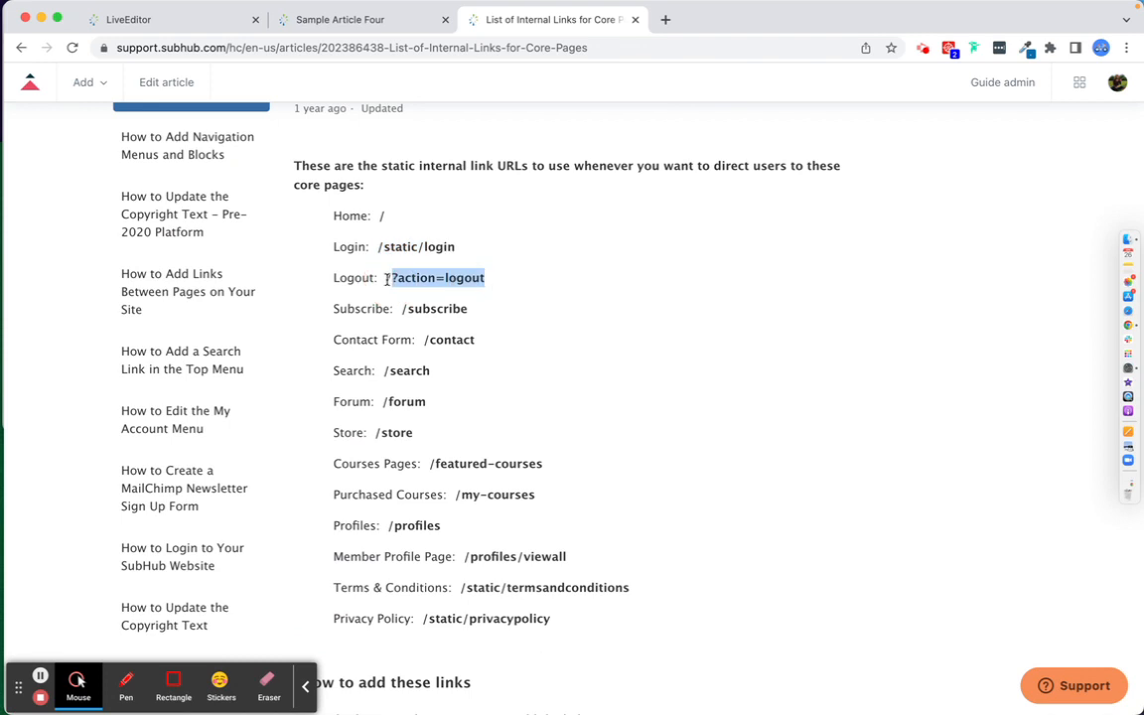
pyautogui.scroll(-3, 658, 383)
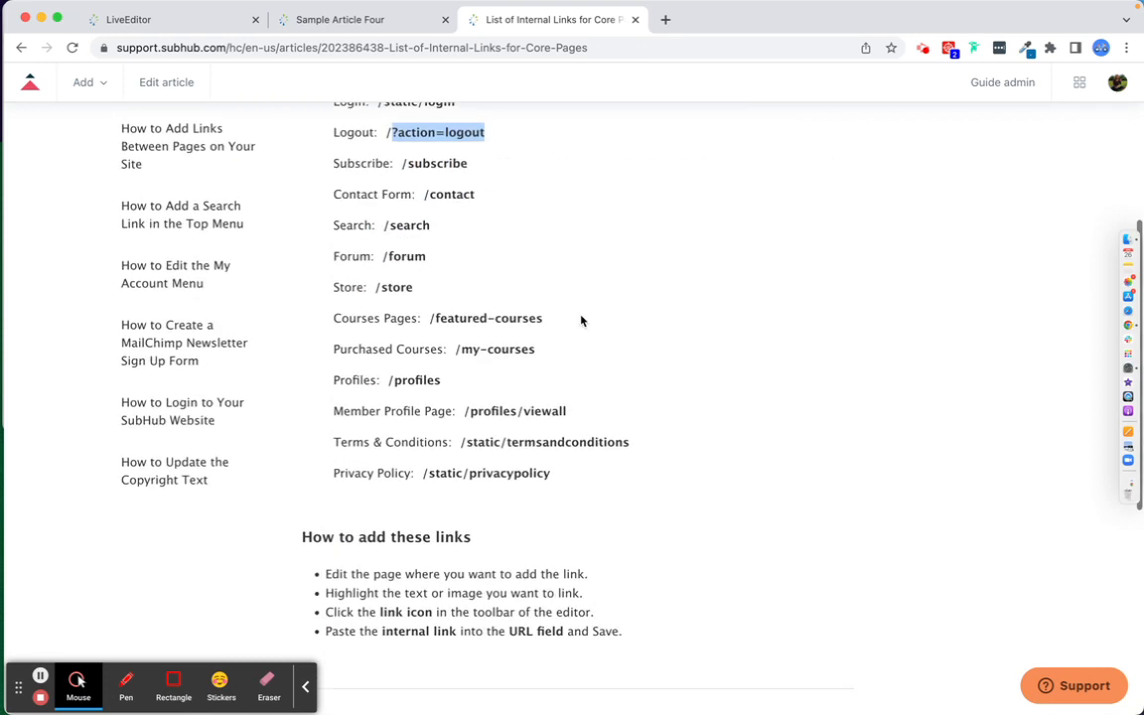
pyautogui.moveTo(429, 317); pyautogui.dragTo(556, 323)
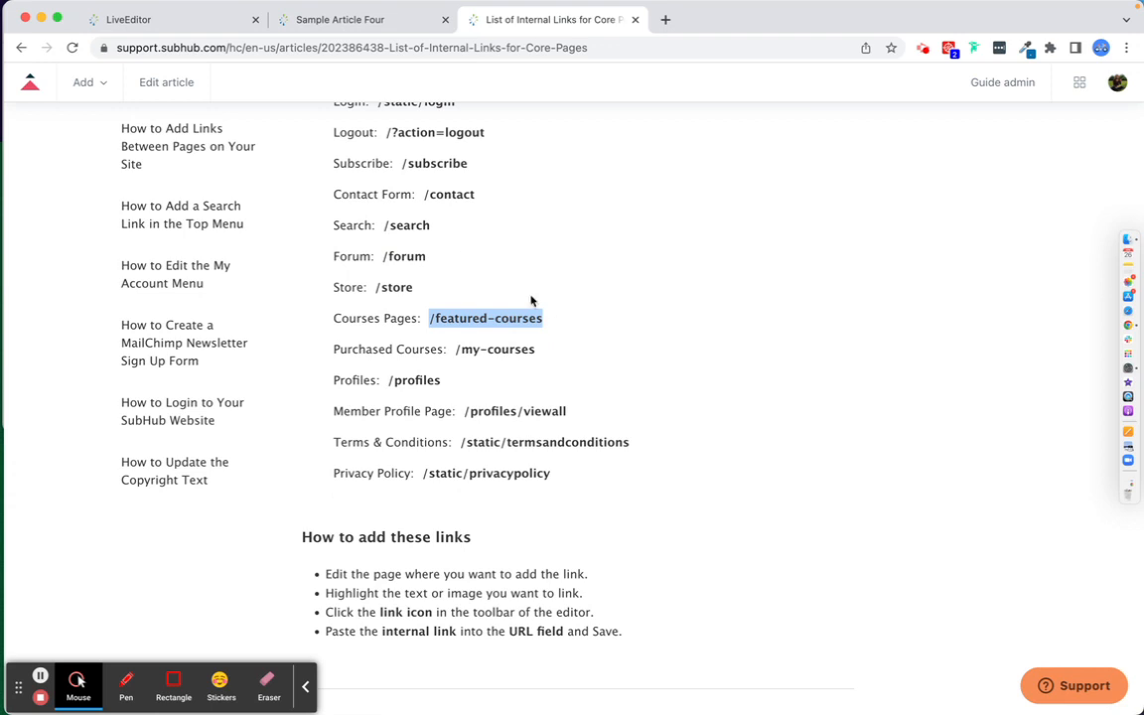
pyautogui.scroll(4, 531, 301)
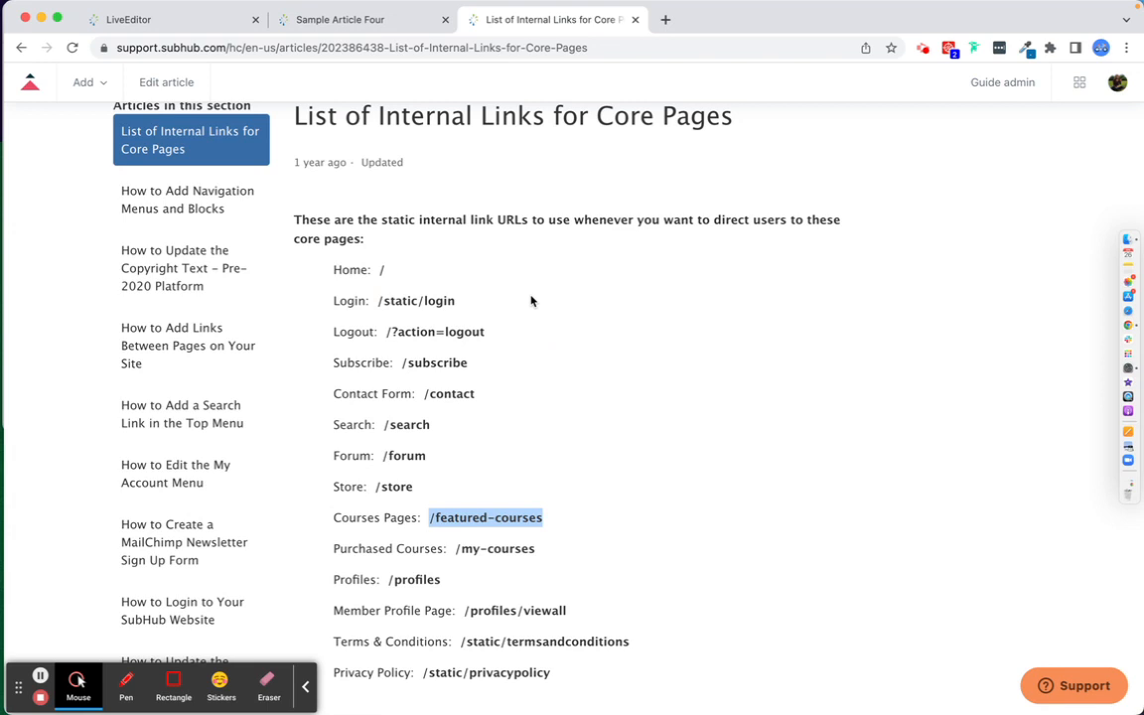